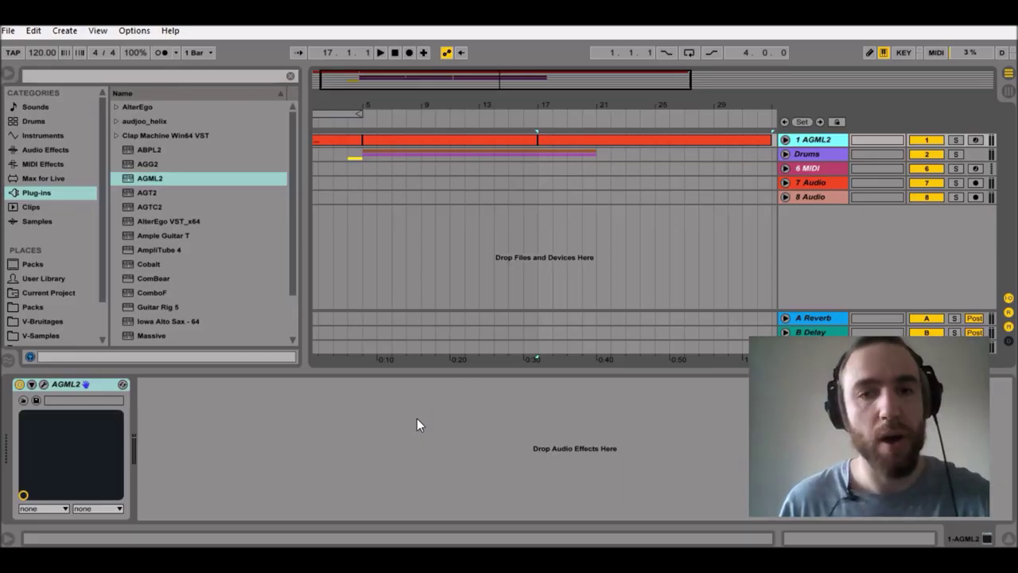
# Step: Select the 1 AGML2 track so its AGML2 guitar plugin appears in the Device View
pyautogui.click(750, 316)
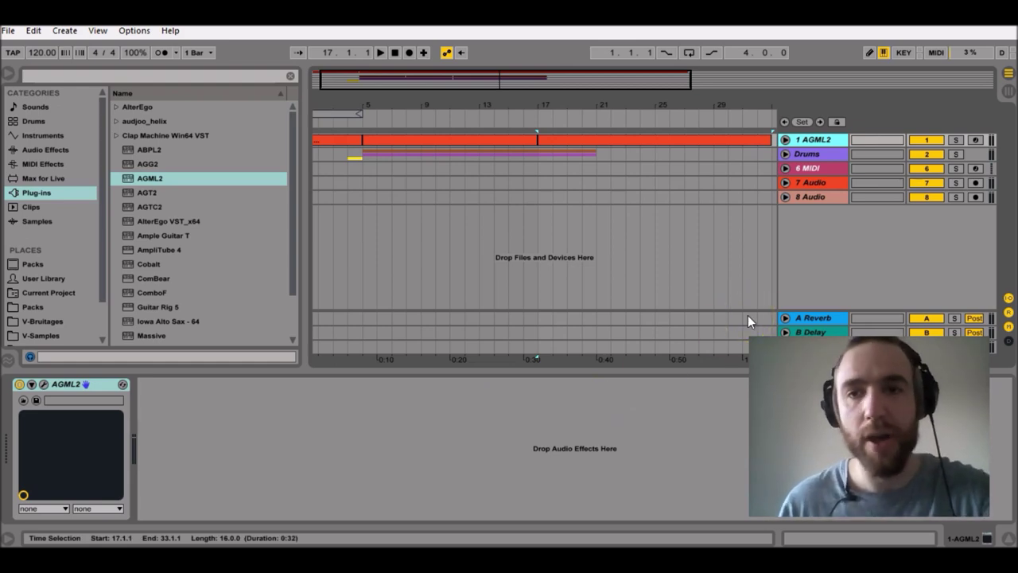
# Step: Insert a new MIDI track and load the AGML2 guitar plugin onto it
pyautogui.rightClick(864, 231)
pyautogui.click(790, 163)
pyautogui.click(46, 139)
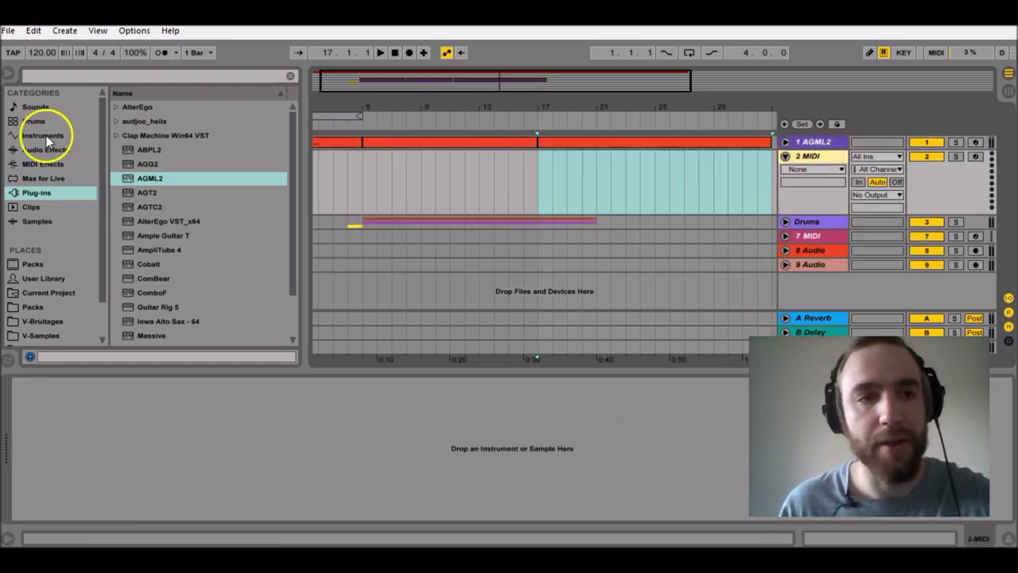
pyautogui.moveTo(159, 179); pyautogui.dragTo(805, 171)
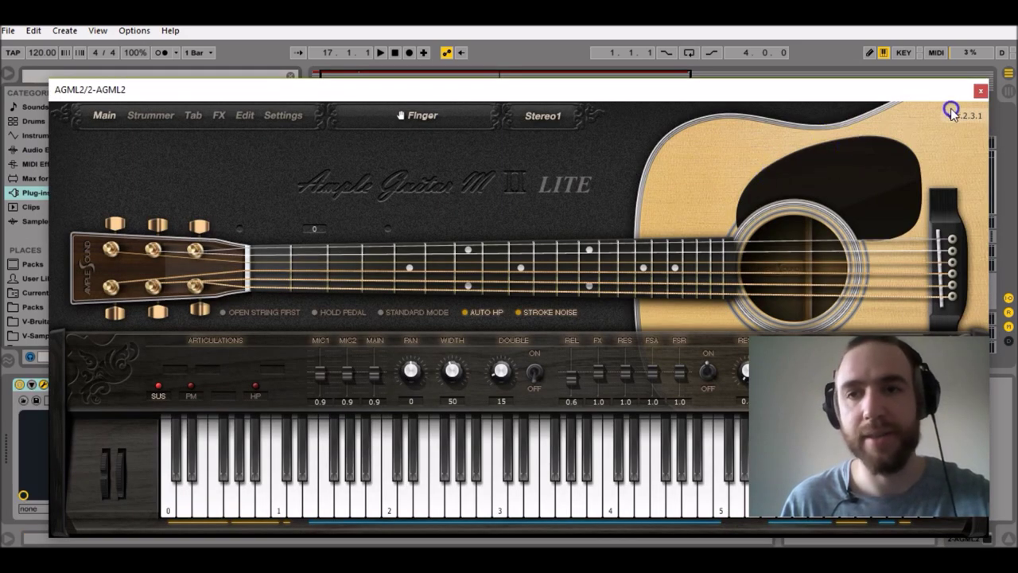
pyautogui.click(980, 93)
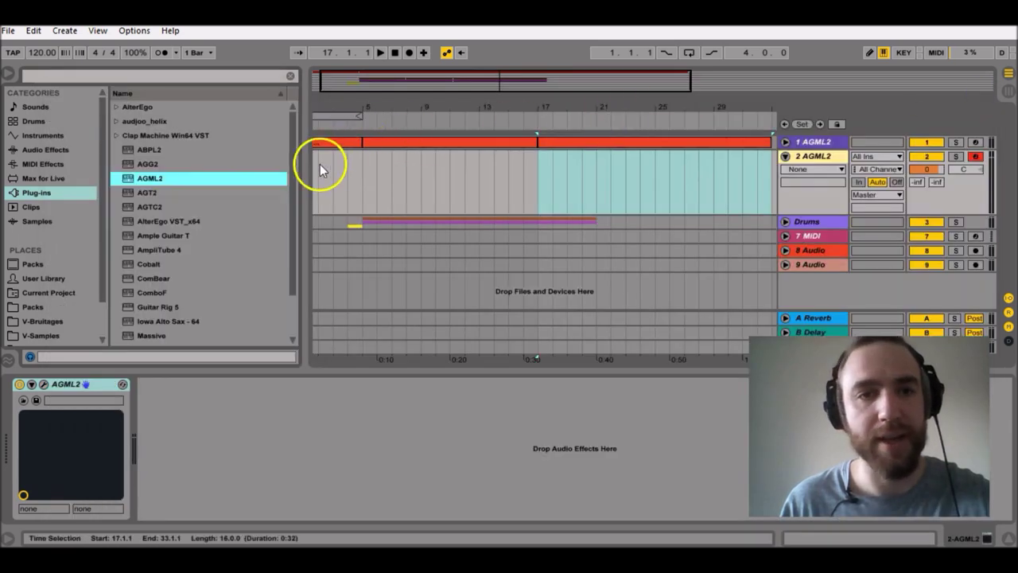
# Step: Create an empty MIDI clip over bars 1–5 on the new track and open its notes
pyautogui.moveTo(387, 86); pyautogui.dragTo(382, 86)
pyautogui.moveTo(314, 174); pyautogui.dragTo(371, 177)
pyautogui.hotkey('ctrl', 'shift', 'm')
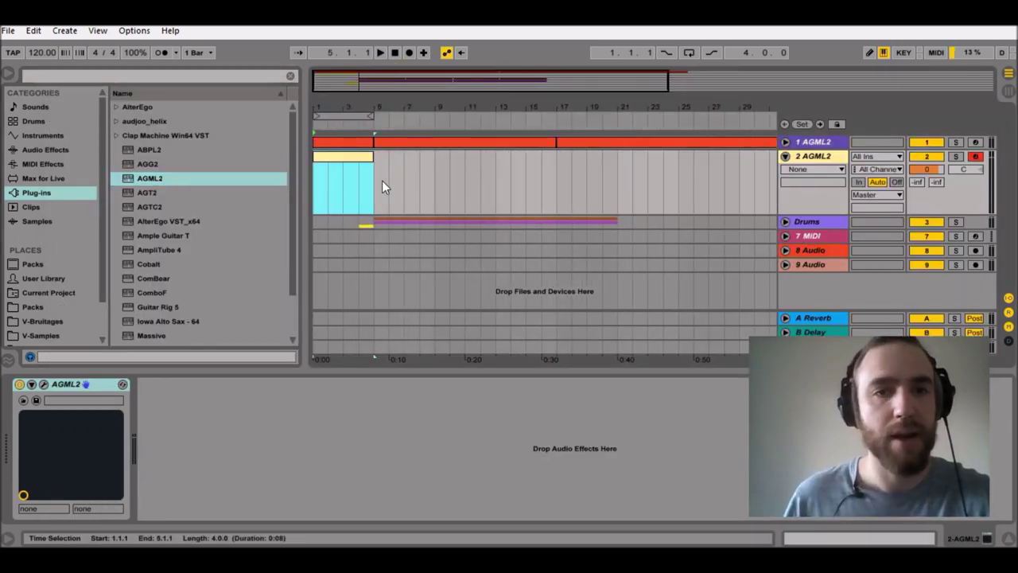
pyautogui.click(326, 156)
pyautogui.doubleClick(326, 156)
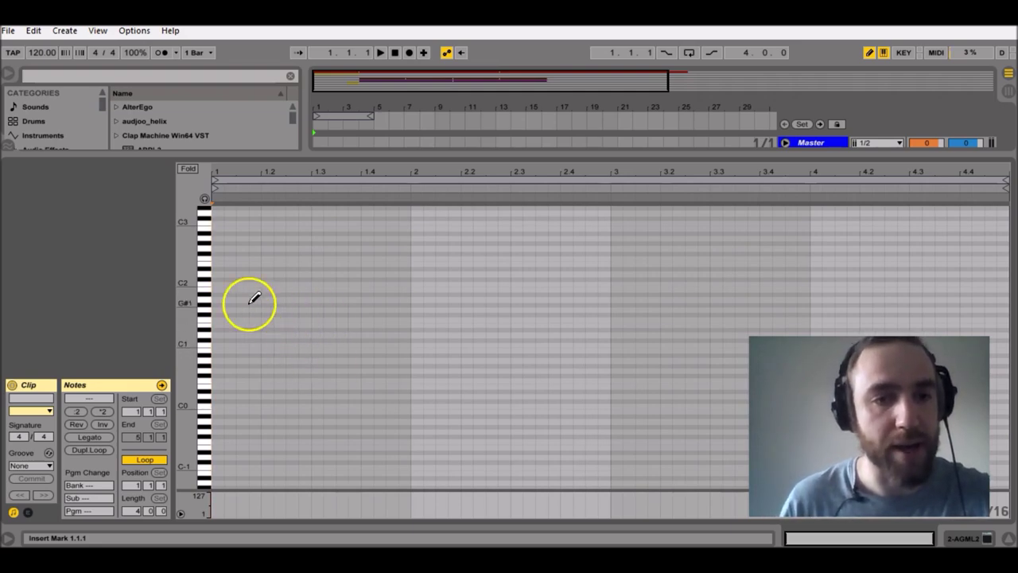
# Step: Draw bass notes D2, A#1, F1 and A1 on bars 1–4 and stretch each to fill its bar
pyautogui.click(221, 273)
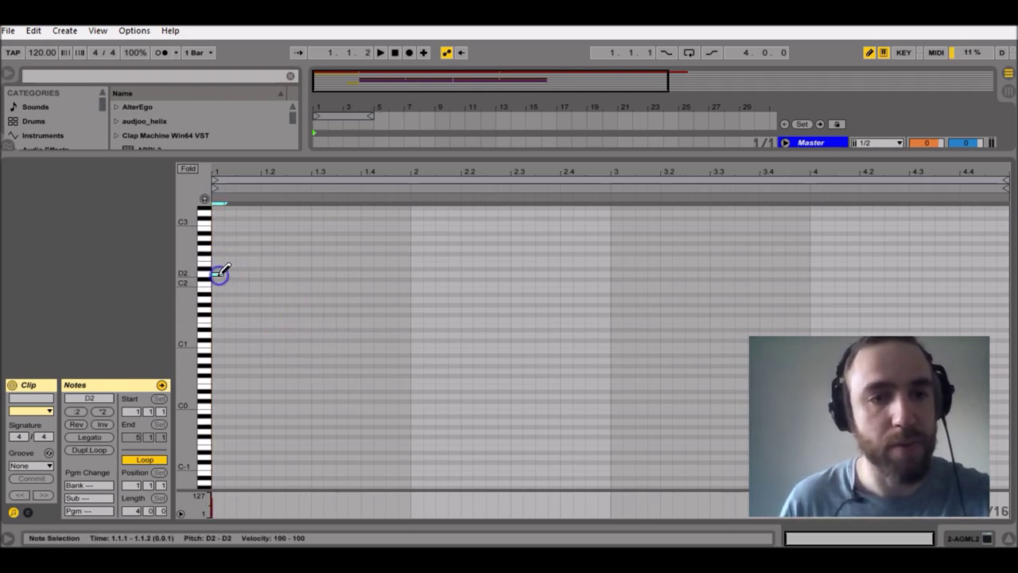
pyautogui.click(413, 294)
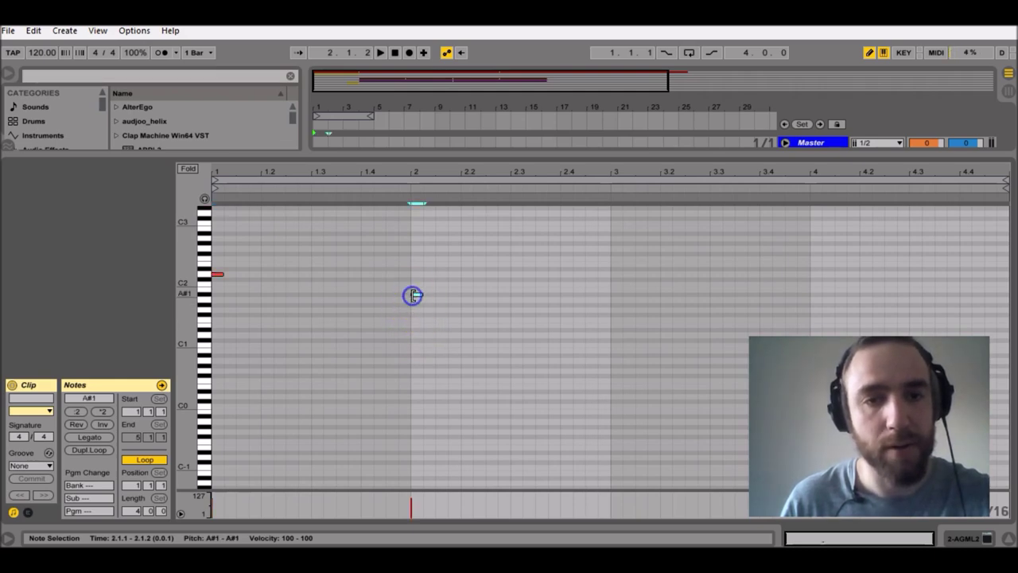
pyautogui.click(613, 319)
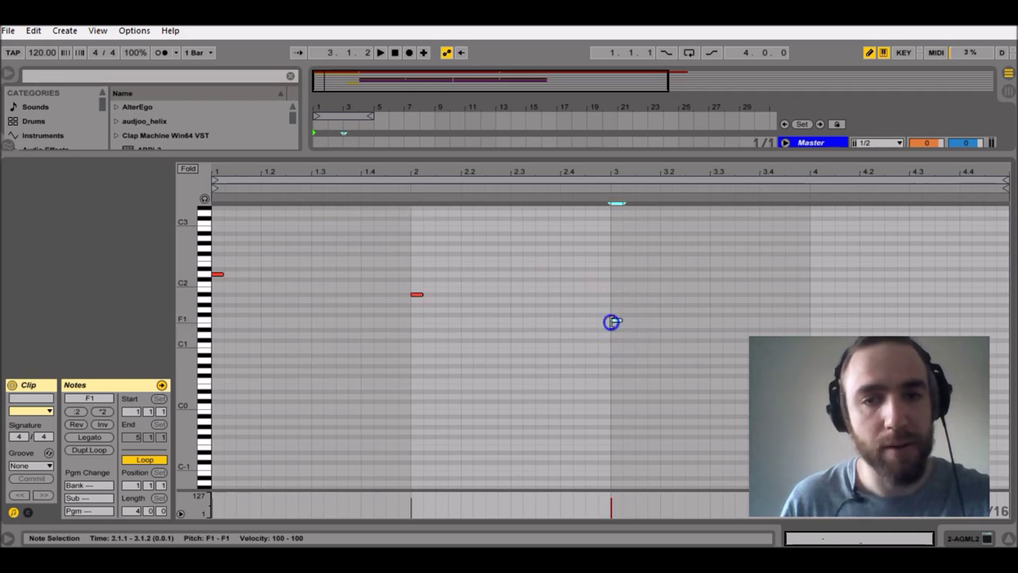
pyautogui.click(814, 299)
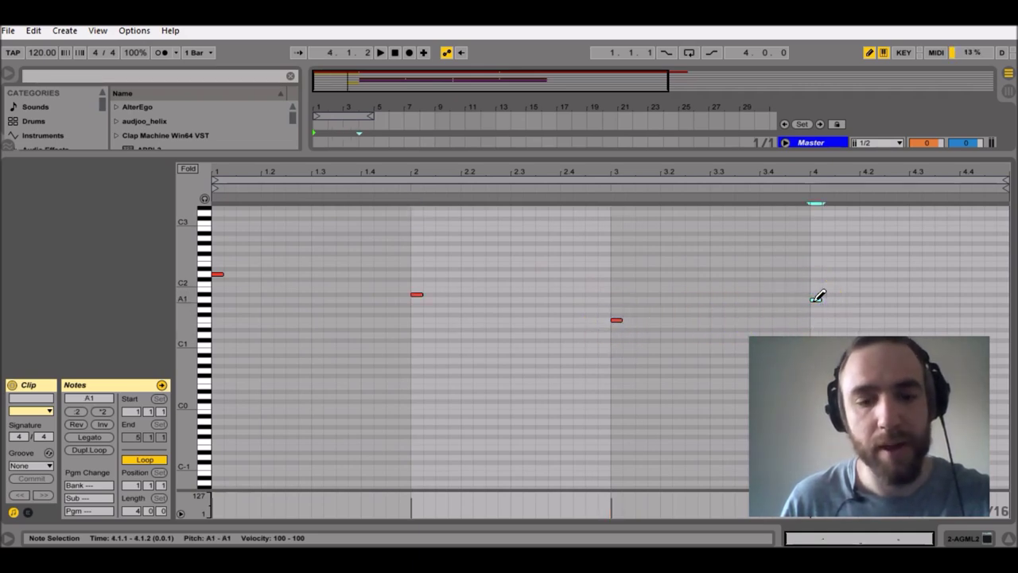
pyautogui.moveTo(852, 241); pyautogui.dragTo(225, 338)
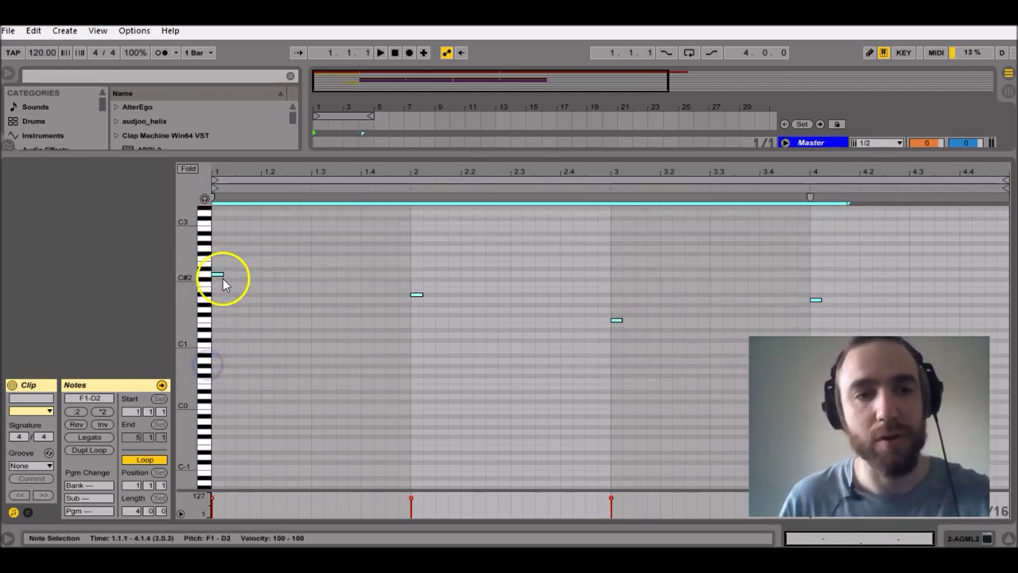
pyautogui.moveTo(222, 274); pyautogui.dragTo(410, 199)
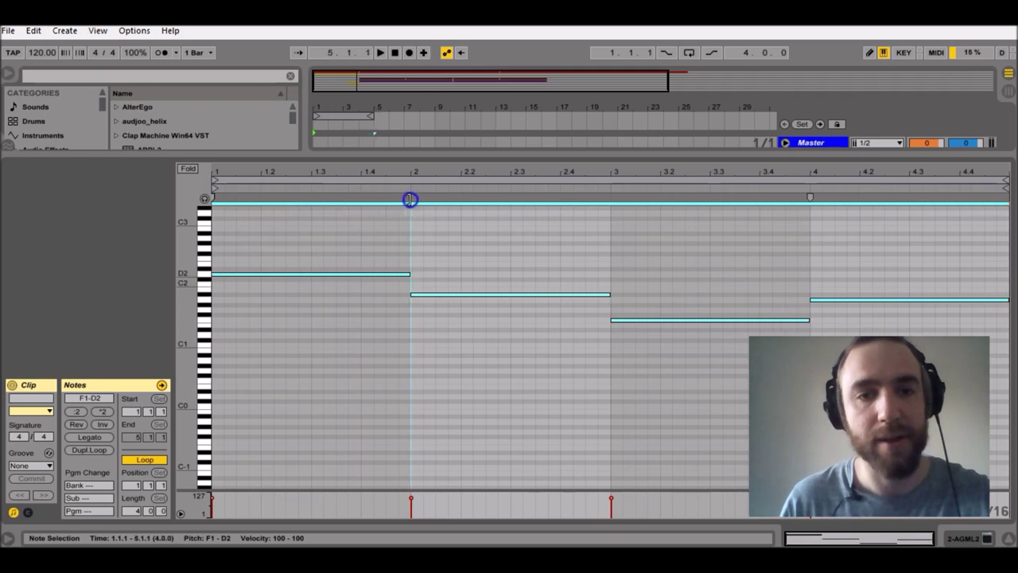
pyautogui.click(352, 414)
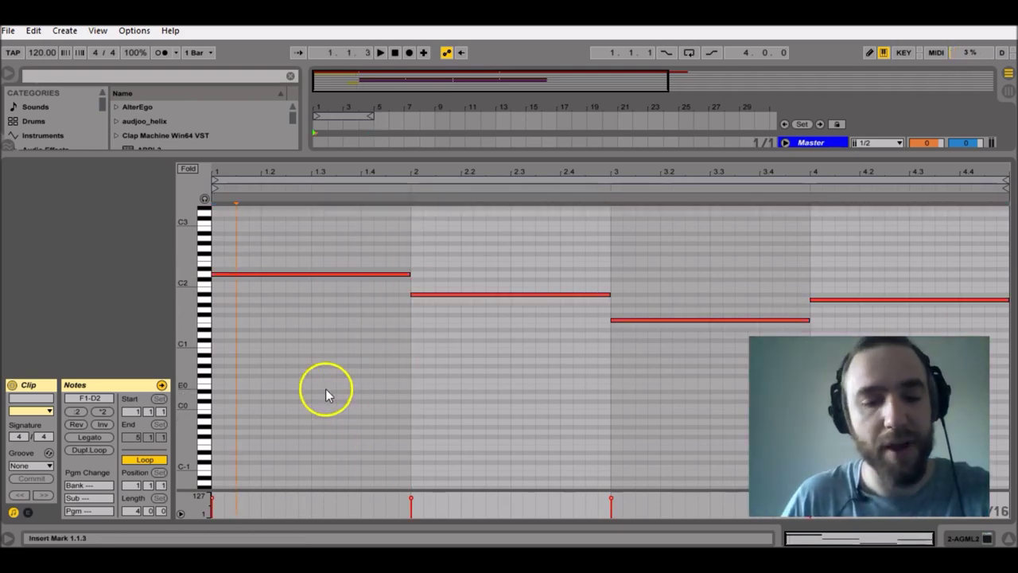
# Step: In Draw Mode, pencil the bar-1 arpeggio D3, A2, E3, D3, A2, C3 and play it
pyautogui.press('b')
pyautogui.scroll(3, 227, 291)
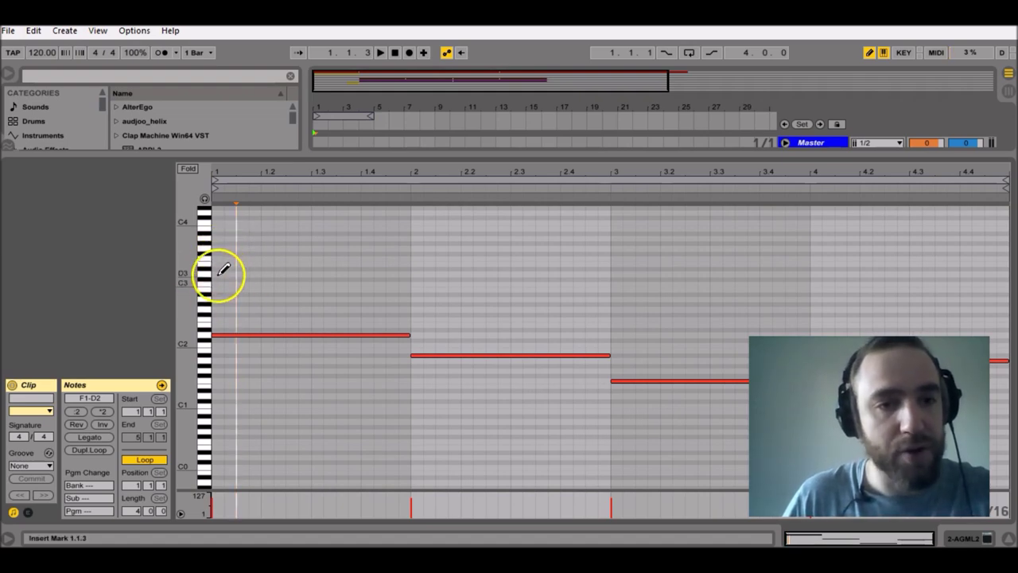
pyautogui.click(266, 273)
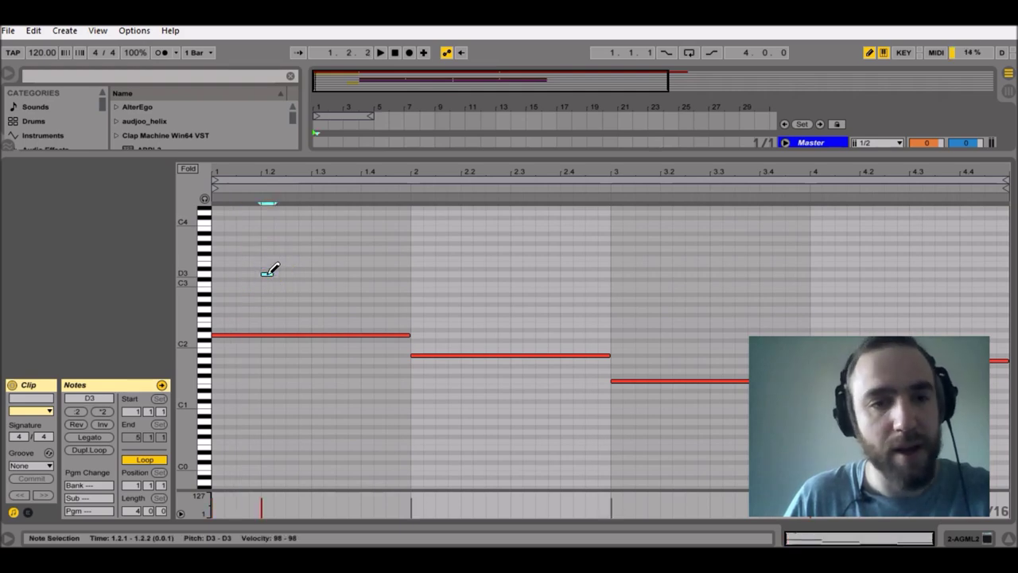
pyautogui.click(288, 299)
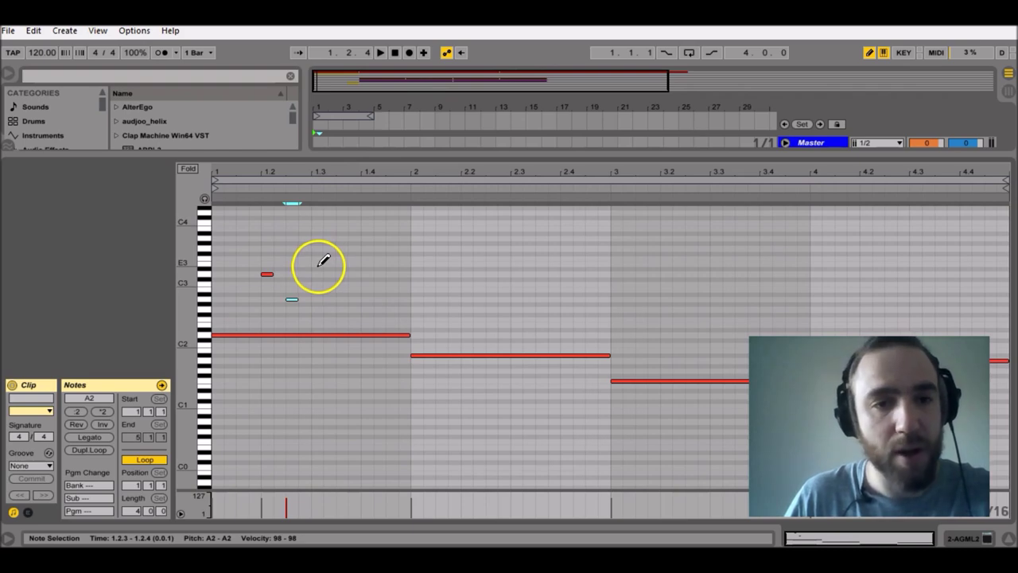
pyautogui.click(317, 263)
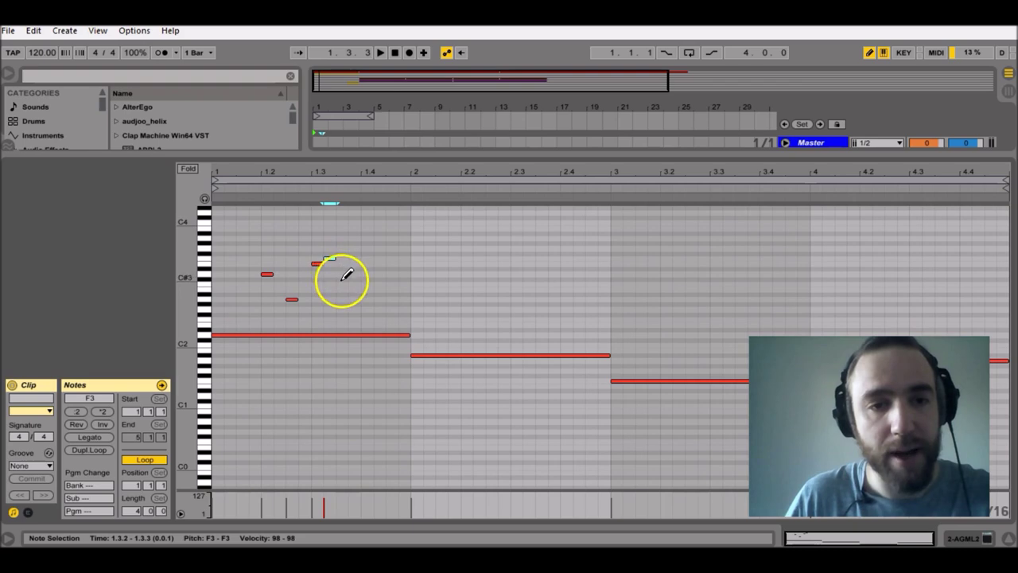
pyautogui.click(343, 273)
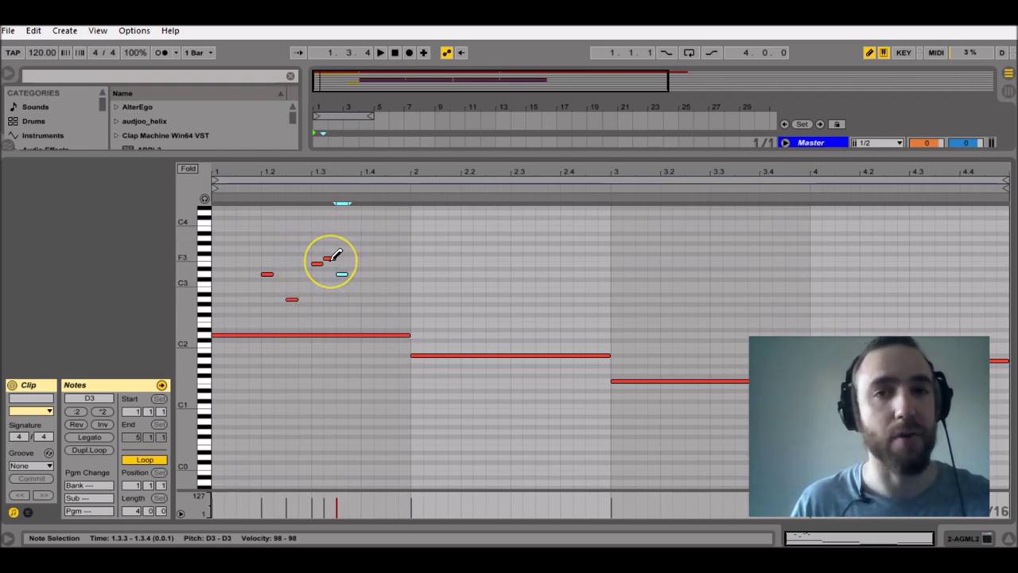
pyautogui.hotkey('ctrl', 'a')
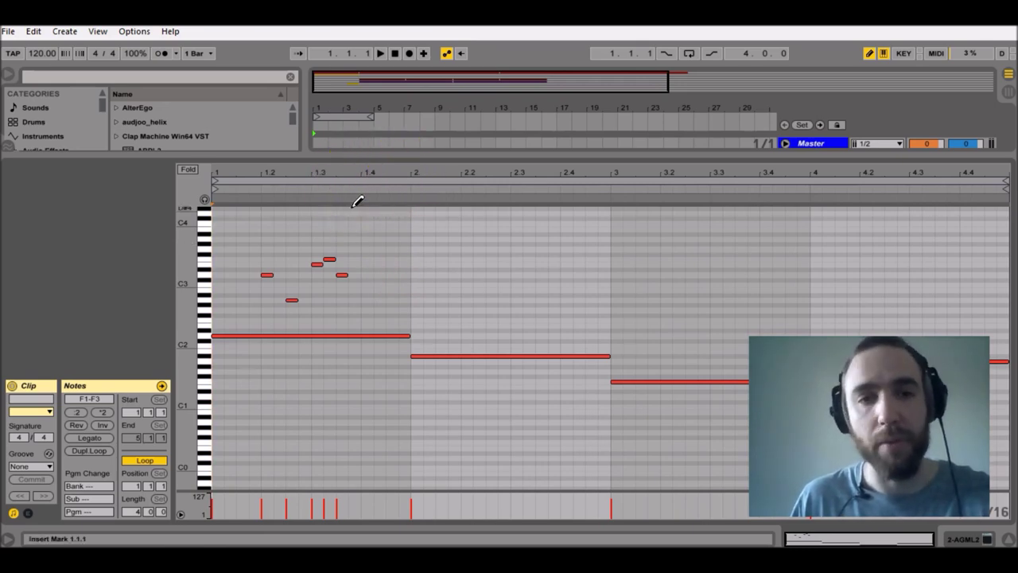
pyautogui.click(369, 299)
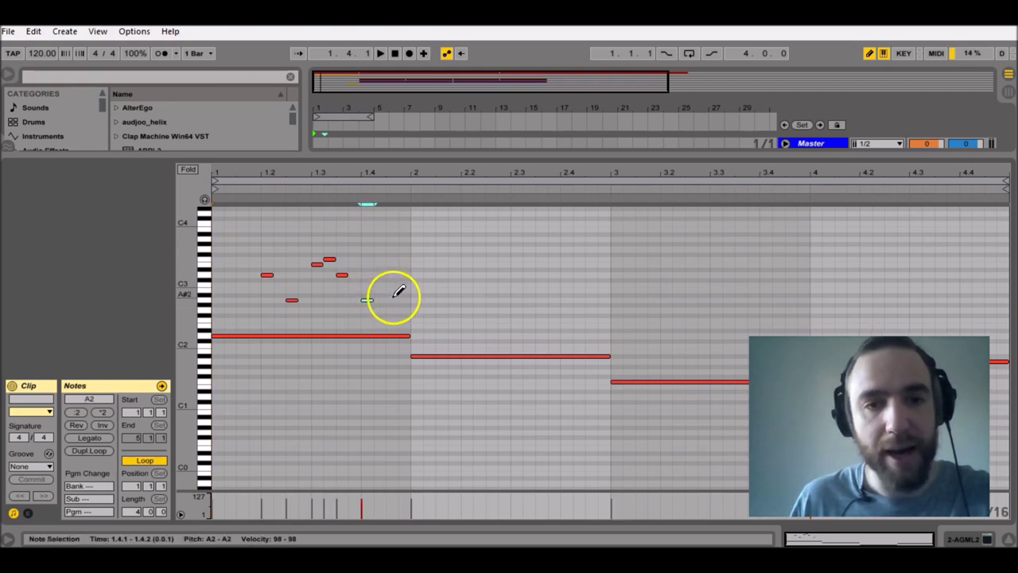
pyautogui.click(393, 285)
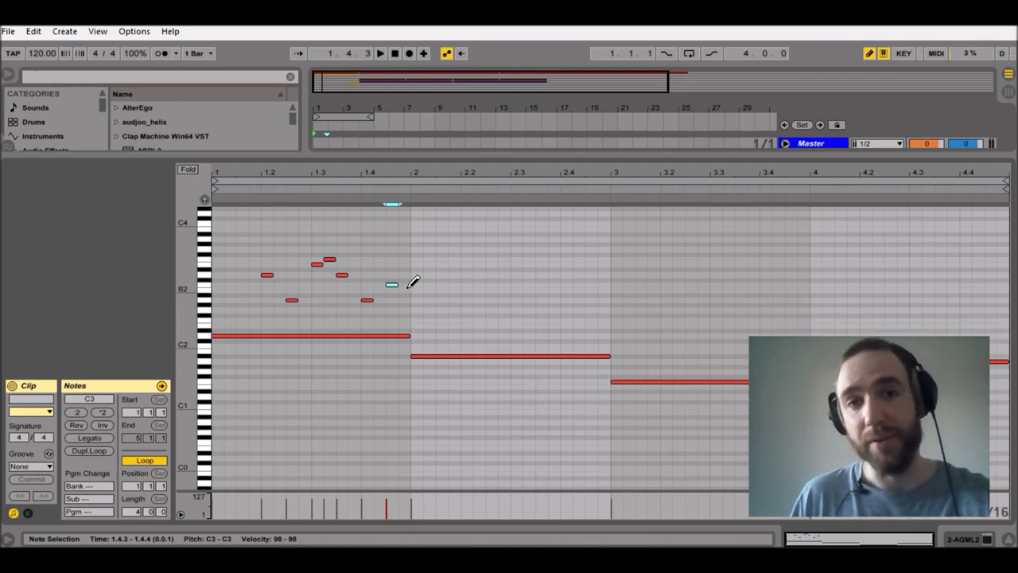
pyautogui.press('space')
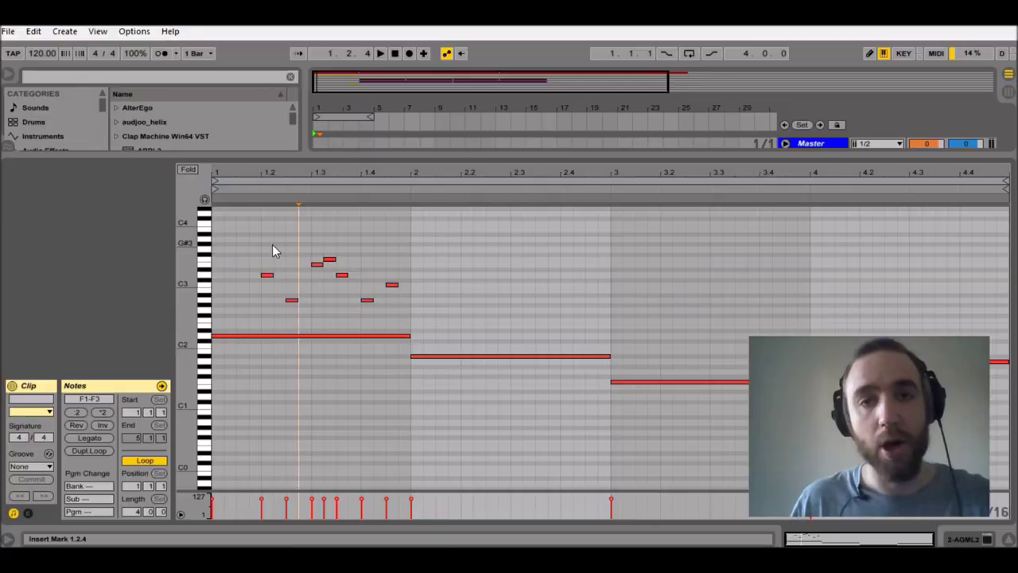
# Step: Sustain the F3 arpeggio note to the end of bar 1
pyautogui.moveTo(281, 240); pyautogui.dragTo(332, 267)
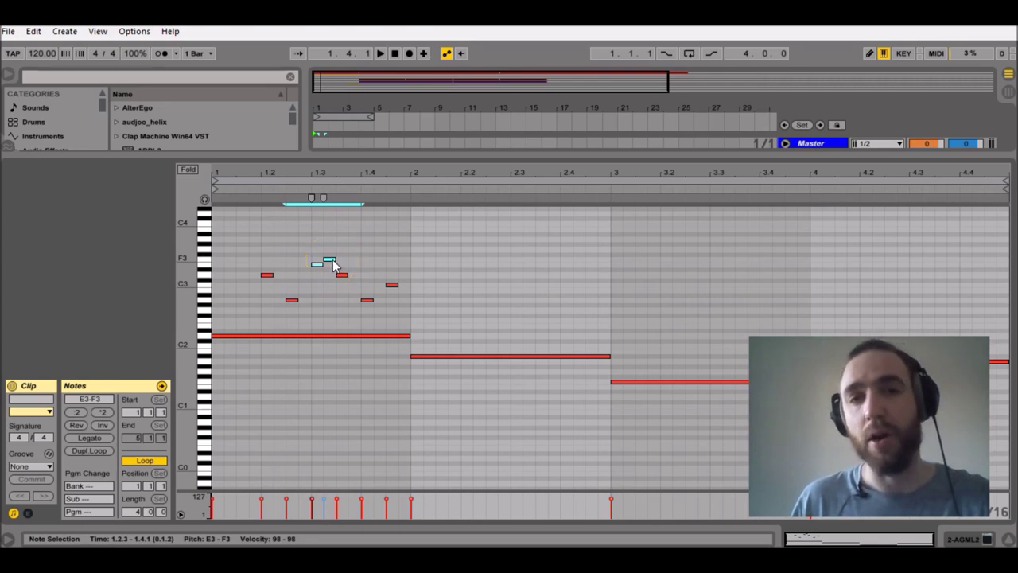
pyautogui.moveTo(333, 265); pyautogui.dragTo(317, 268)
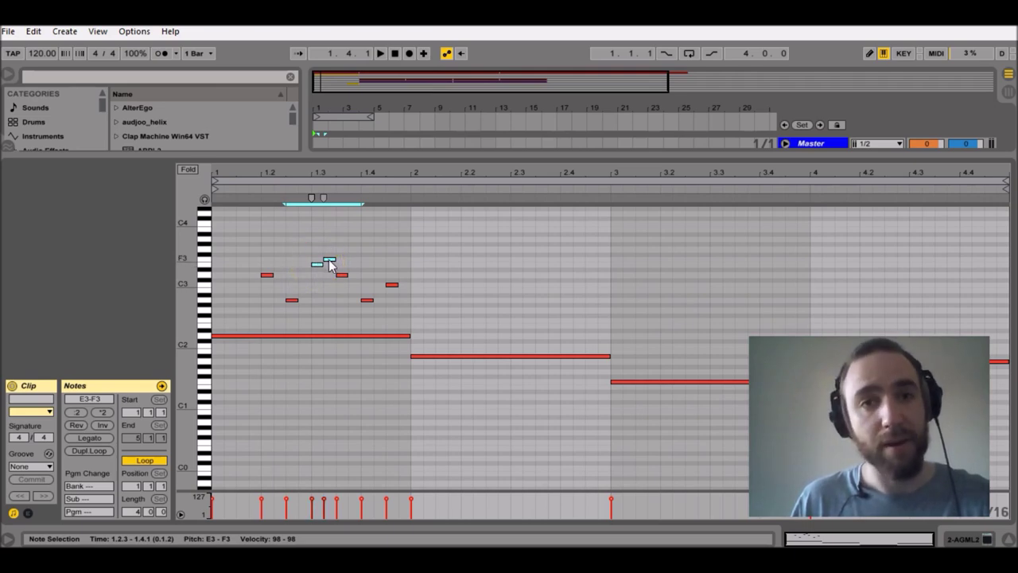
pyautogui.click(324, 244)
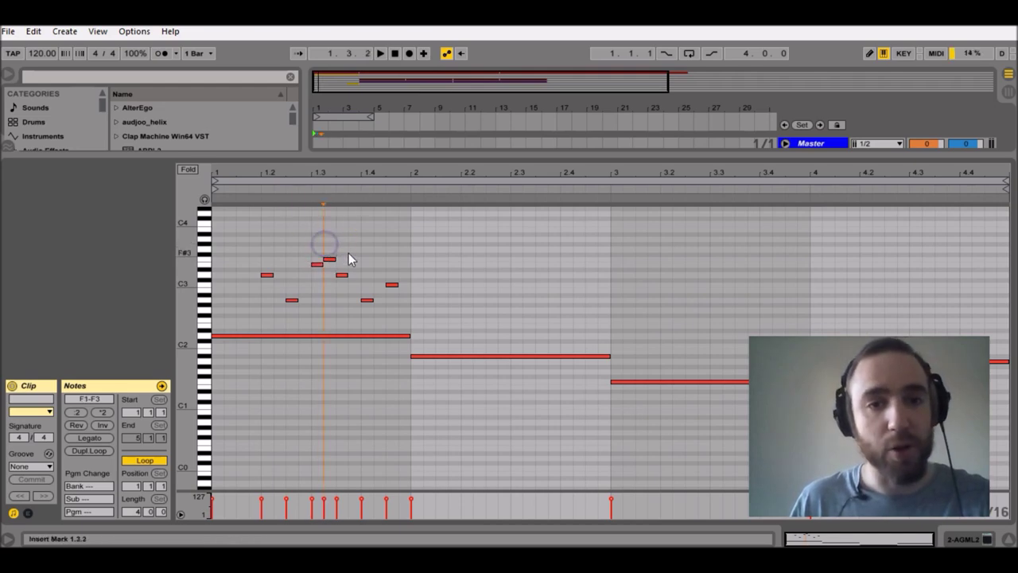
pyautogui.moveTo(332, 259); pyautogui.dragTo(408, 260)
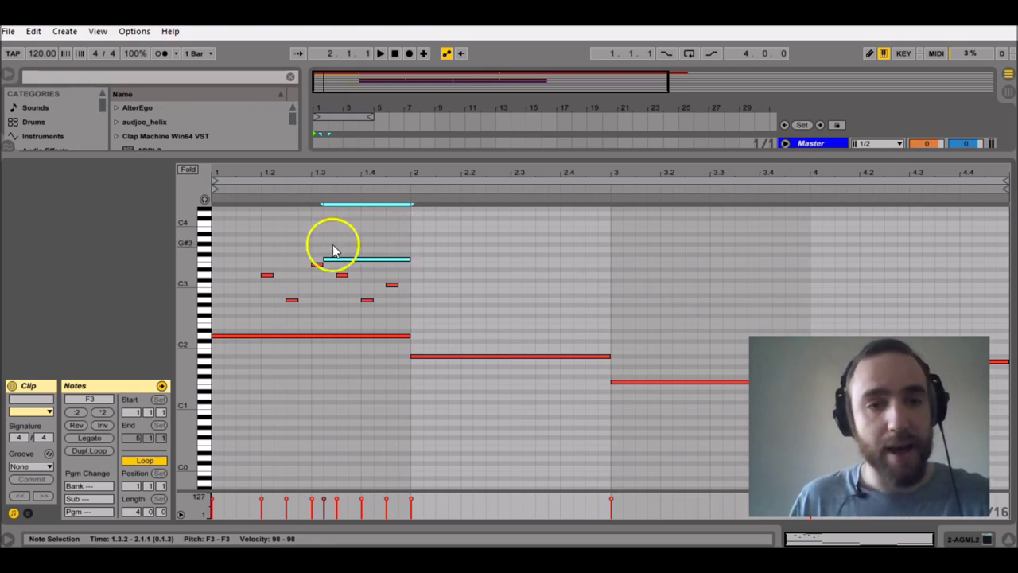
pyautogui.click(236, 270)
# Step: Lengthen both D3 notes and sustain the C3 note to the end of bar 1
pyautogui.moveTo(236, 276); pyautogui.dragTo(400, 295)
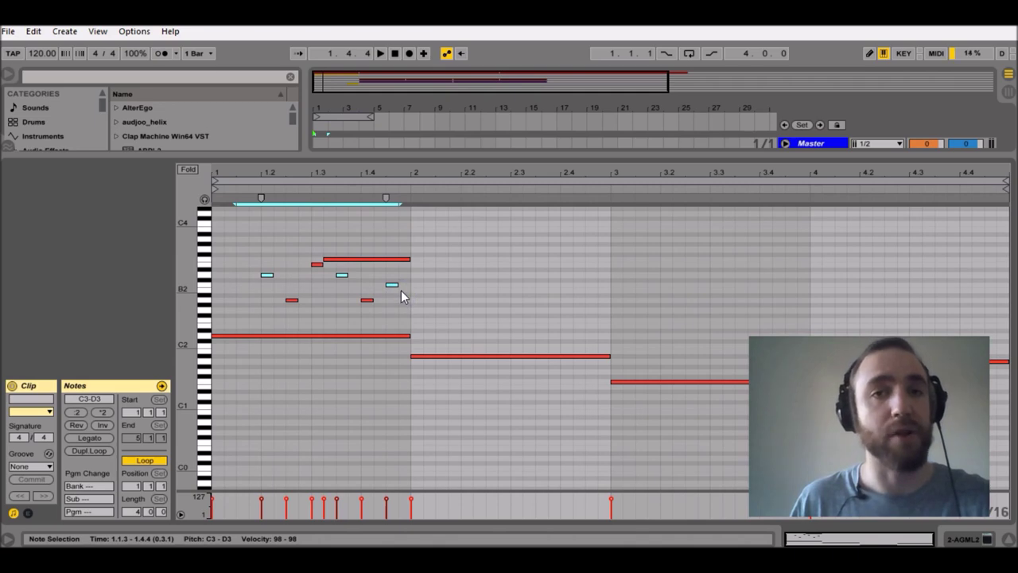
pyautogui.moveTo(273, 275); pyautogui.dragTo(345, 275)
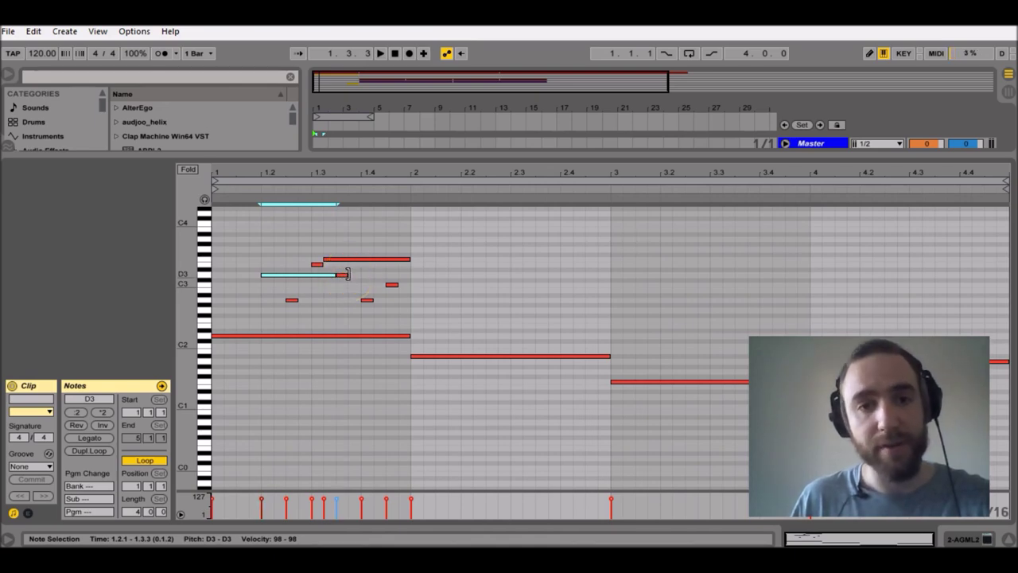
pyautogui.moveTo(346, 275); pyautogui.dragTo(383, 275)
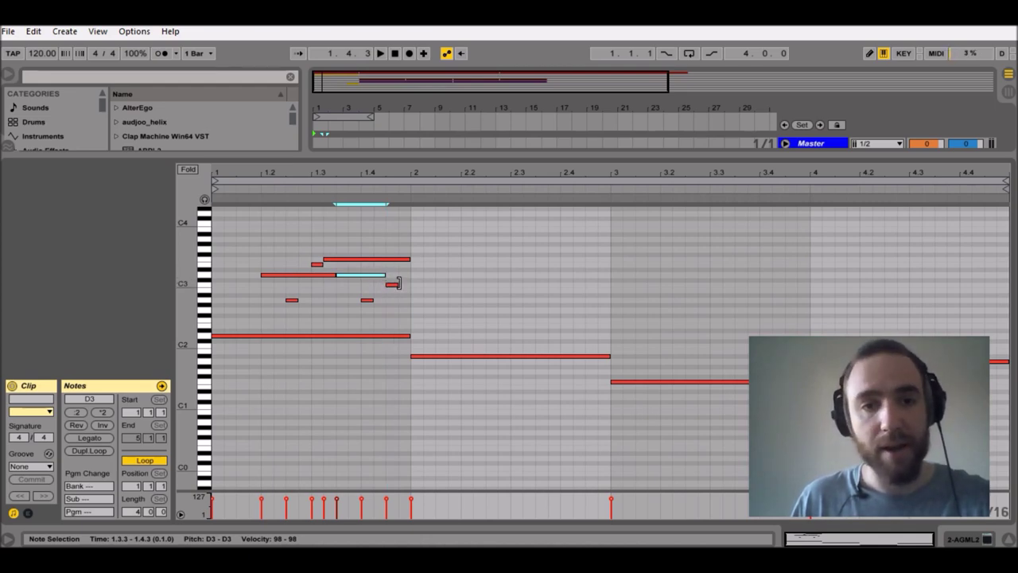
pyautogui.moveTo(397, 286); pyautogui.dragTo(406, 287)
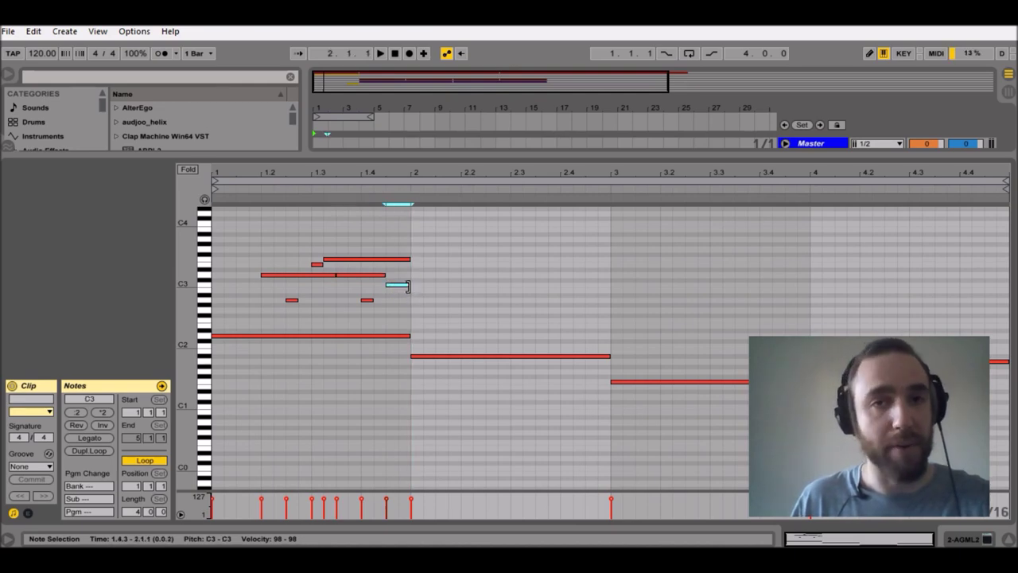
pyautogui.moveTo(407, 288); pyautogui.dragTo(407, 288)
# Step: Stretch the short A2 notes to sustain into bar 2, then play the clip
pyautogui.moveTo(265, 299); pyautogui.dragTo(390, 311)
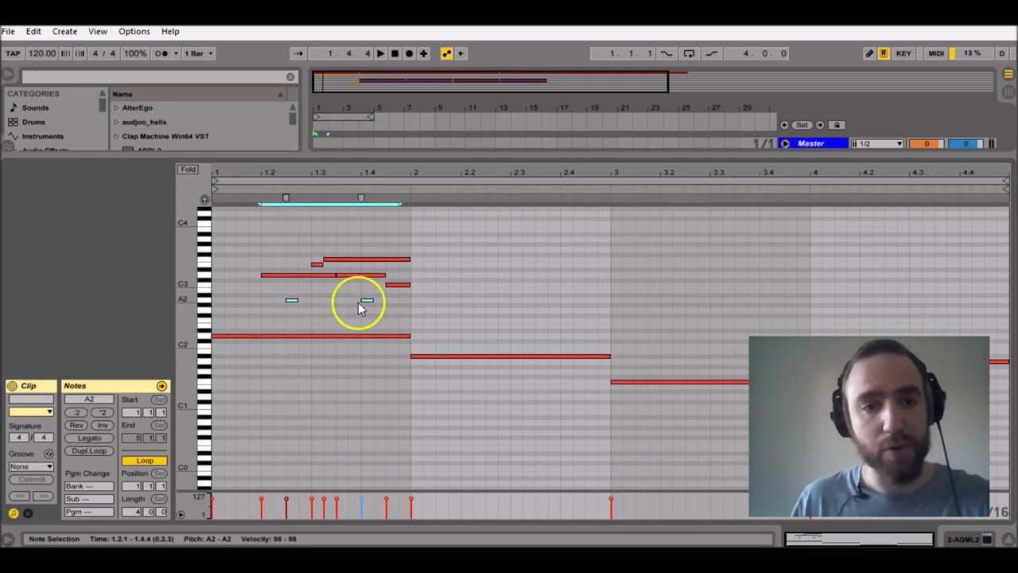
pyautogui.click(319, 302)
pyautogui.moveTo(295, 301); pyautogui.dragTo(415, 314)
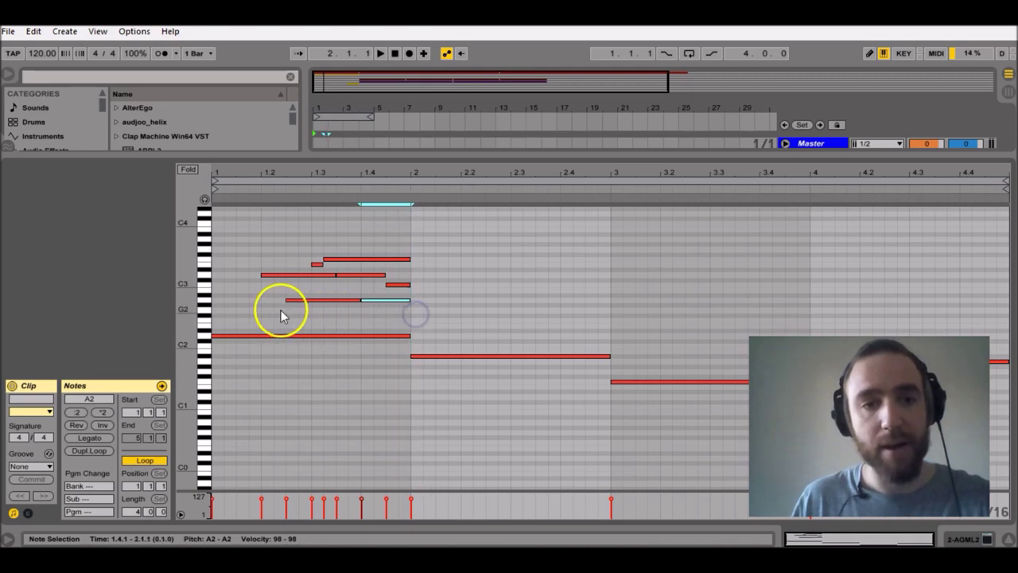
pyautogui.click(224, 306)
pyautogui.press('space')
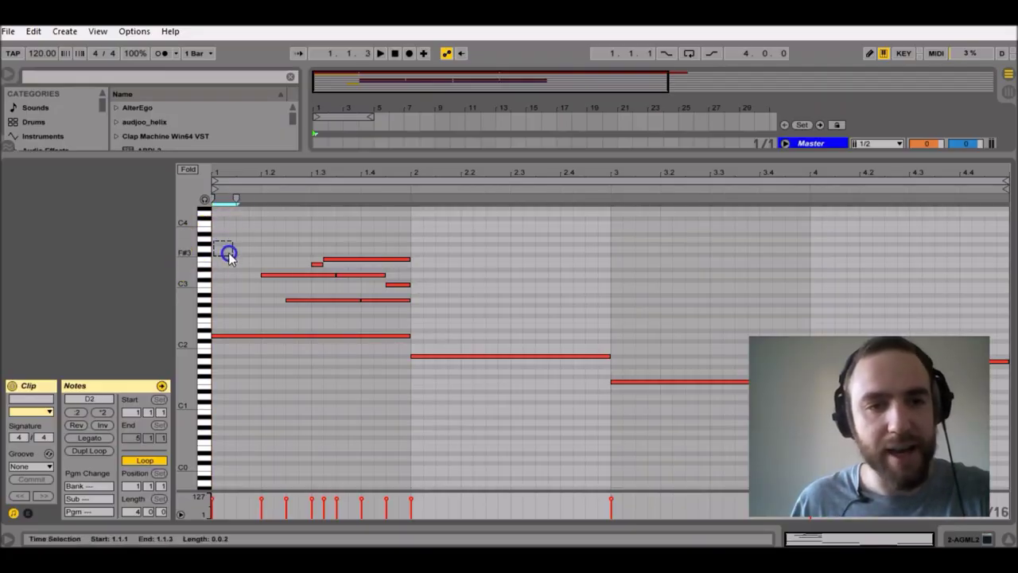
pyautogui.moveTo(227, 252); pyautogui.dragTo(407, 322)
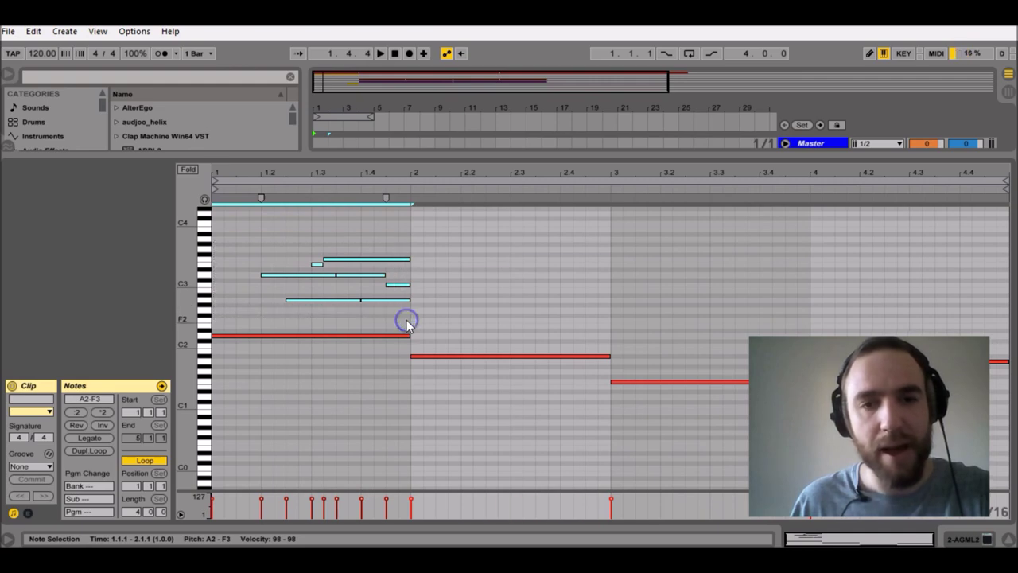
# Step: Duplicate bar 1's upper arpeggio into bar 2 and transpose it down two semitones
pyautogui.hotkey('ctrl', 'd')
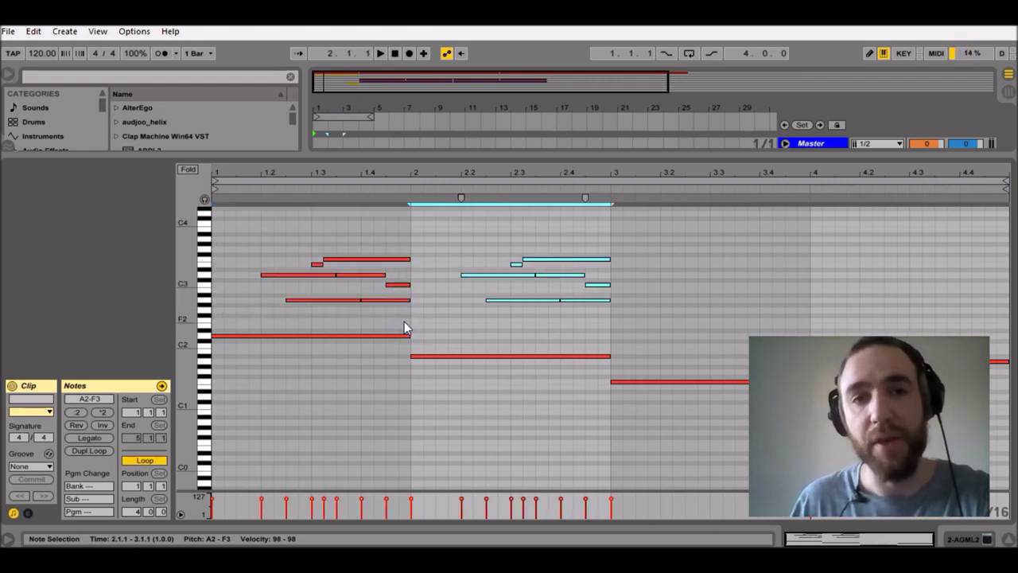
pyautogui.press('Down')
pyautogui.press('Down')
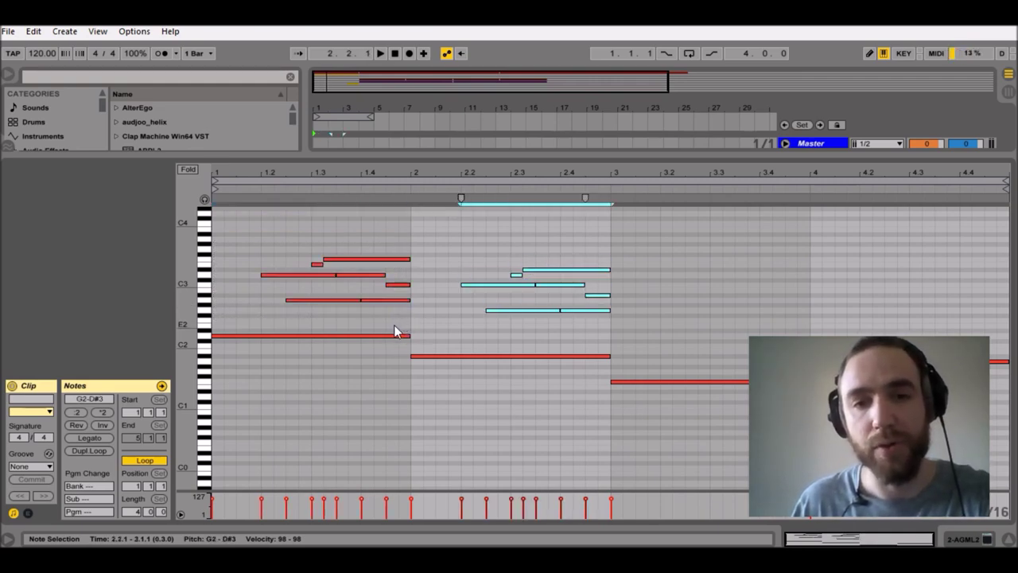
pyautogui.press('Down')
pyautogui.press('Down')
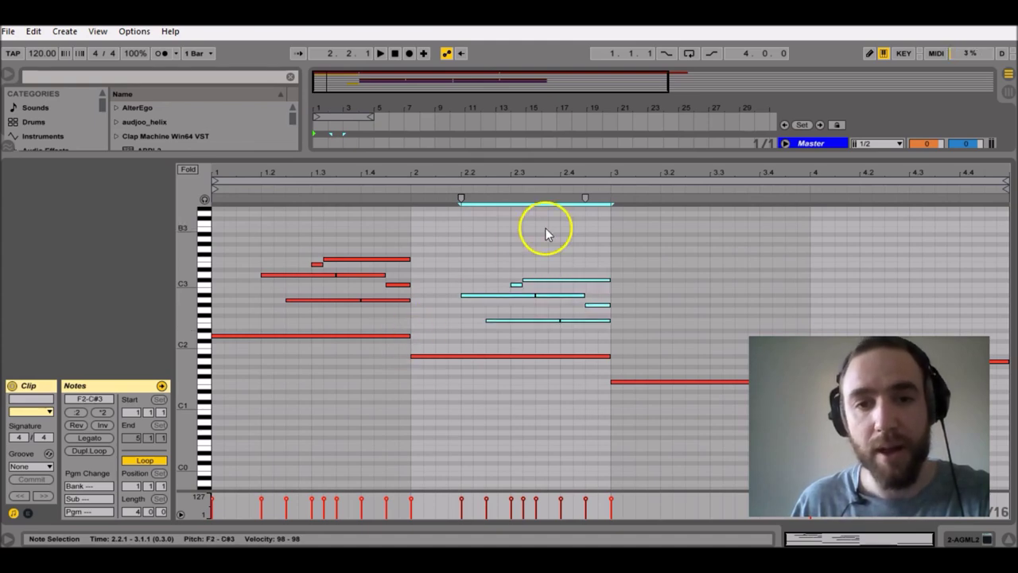
pyautogui.click(602, 267)
# Step: Raise bar 2's top note to D3 and its last short note to C3, then play
pyautogui.click(602, 280)
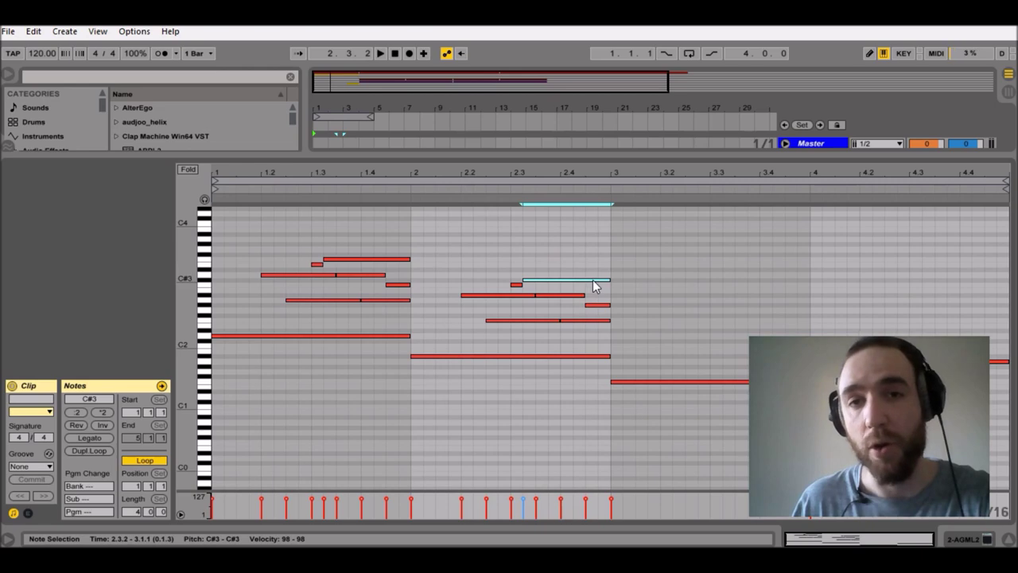
pyautogui.press('Up')
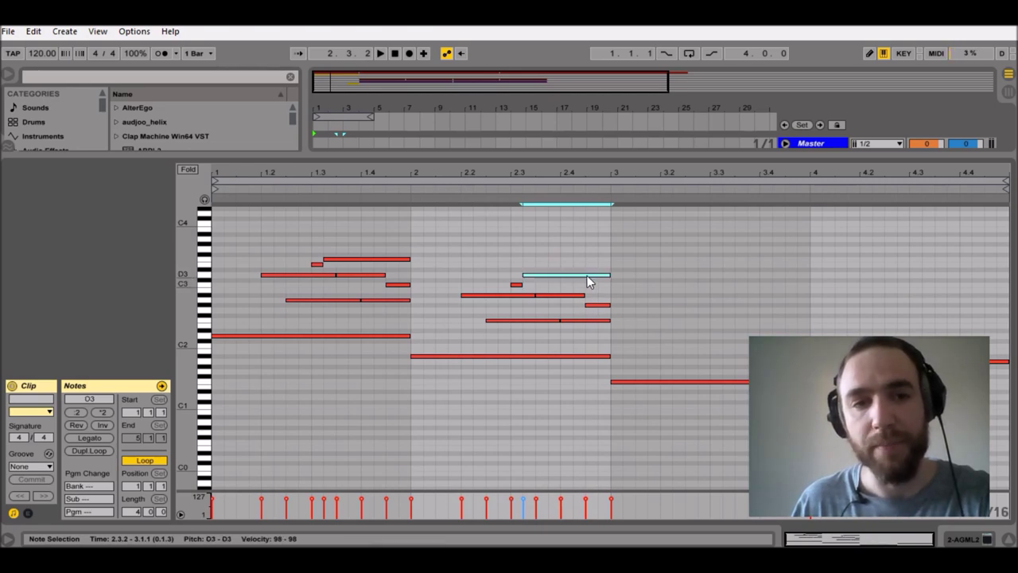
pyautogui.click(604, 295)
pyautogui.click(605, 306)
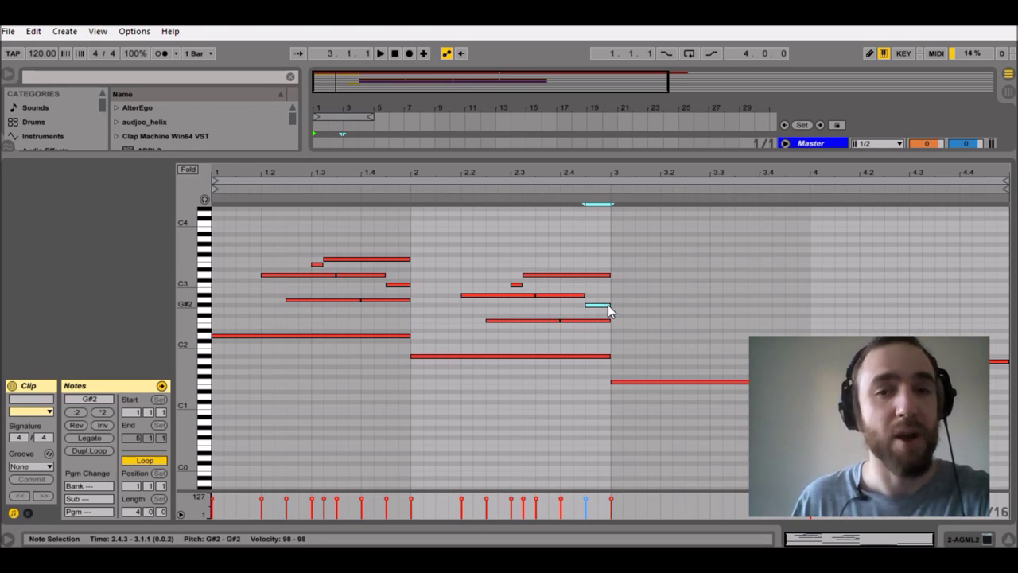
pyautogui.moveTo(608, 310); pyautogui.dragTo(619, 312)
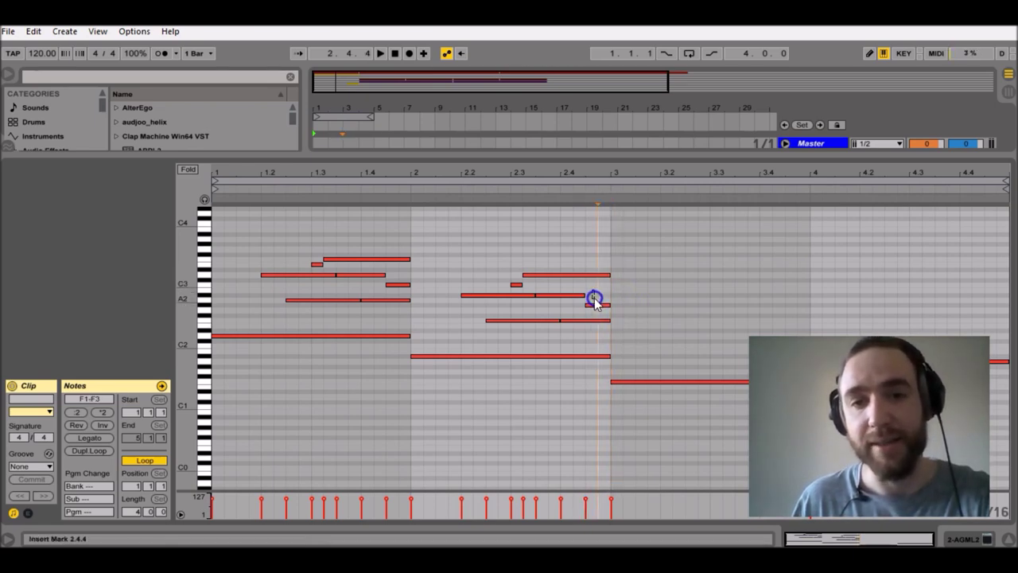
pyautogui.press('Up')
pyautogui.press('Up')
pyautogui.press('Up')
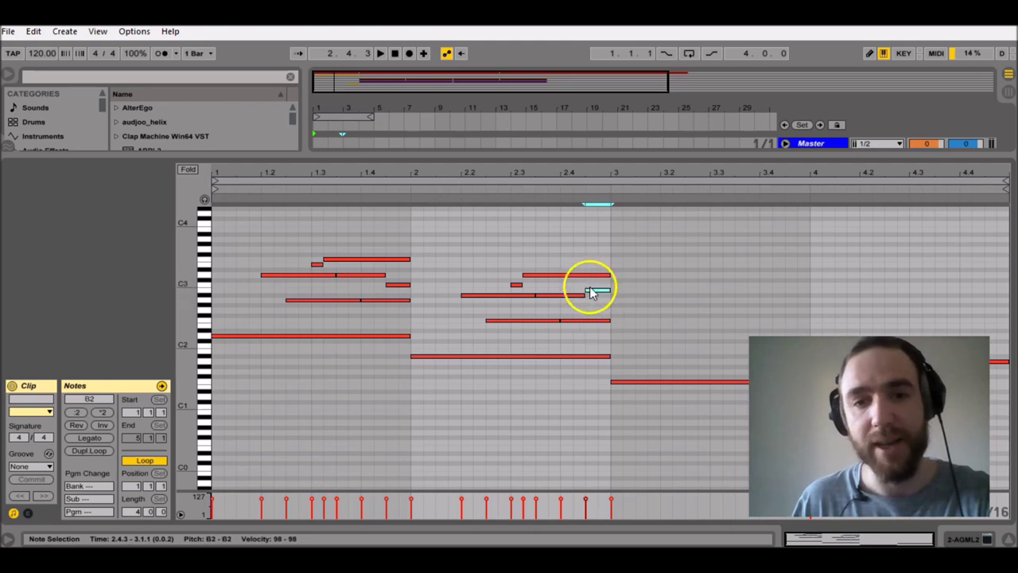
pyautogui.moveTo(589, 290)
pyautogui.mouseDown()
pyautogui.moveTo(583, 273)
pyautogui.moveTo(586, 282)
pyautogui.mouseUp()
pyautogui.press('space')
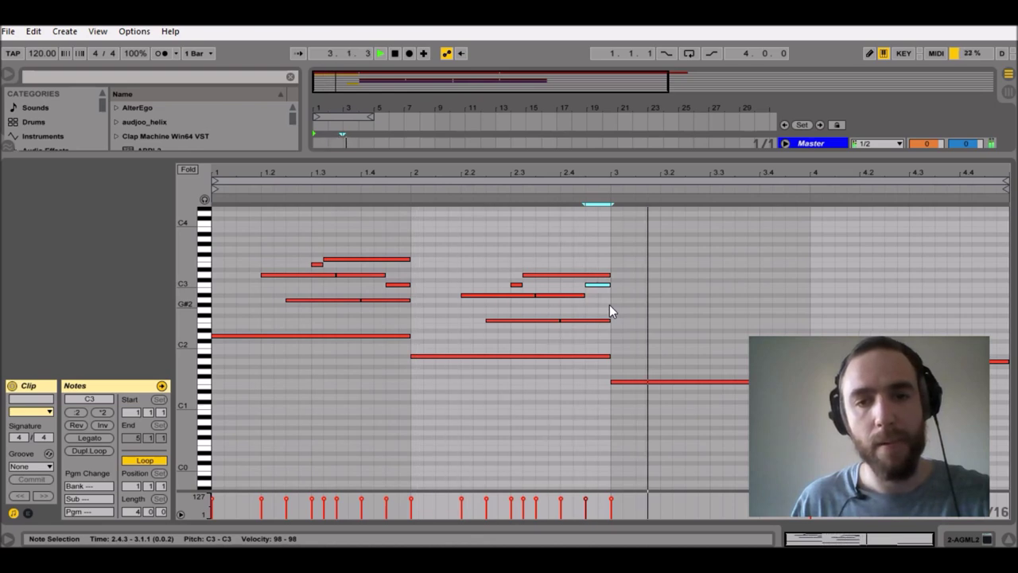
pyautogui.press('space')
pyautogui.click(451, 398)
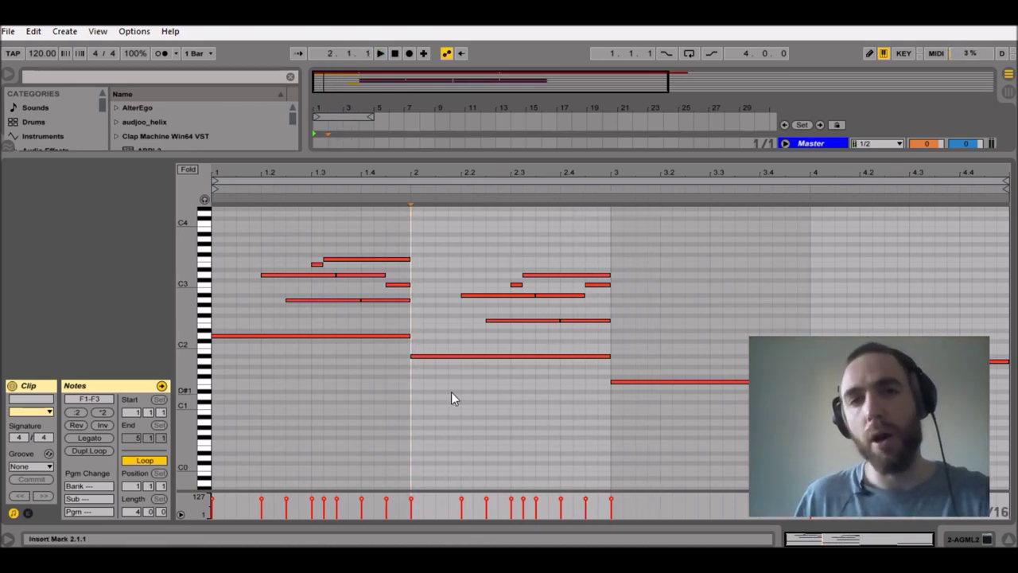
# Step: Draw a short A#2 note from 2.4.3 to 3.1.1, then select all of bar 2's notes
pyautogui.click(434, 363)
pyautogui.click(545, 251)
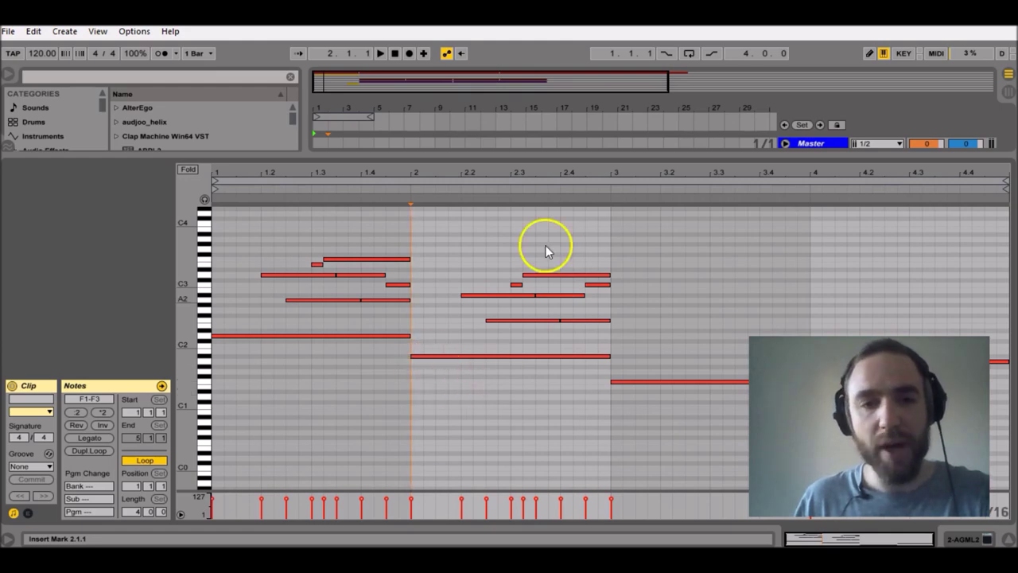
pyautogui.press('b')
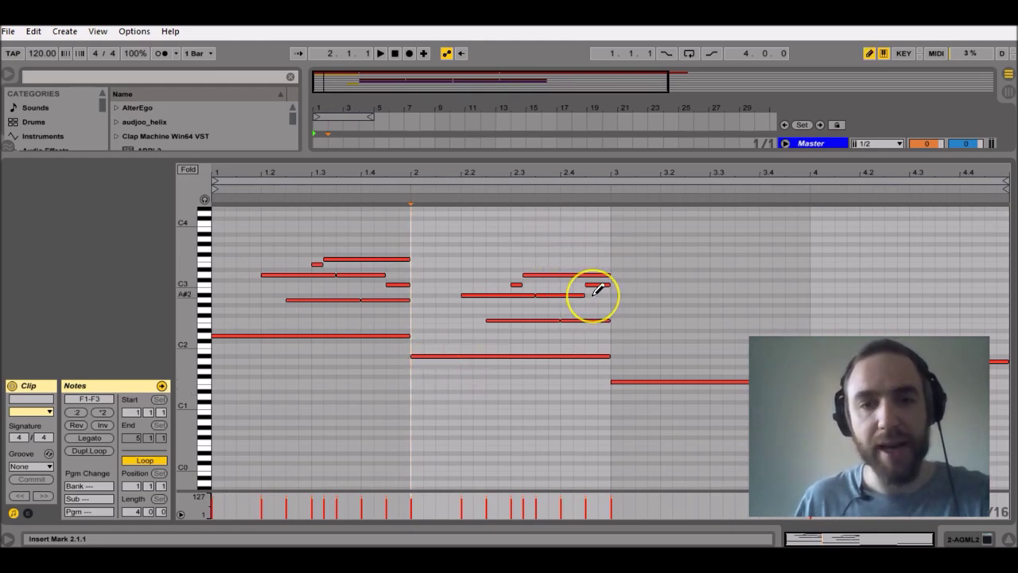
pyautogui.click(591, 295)
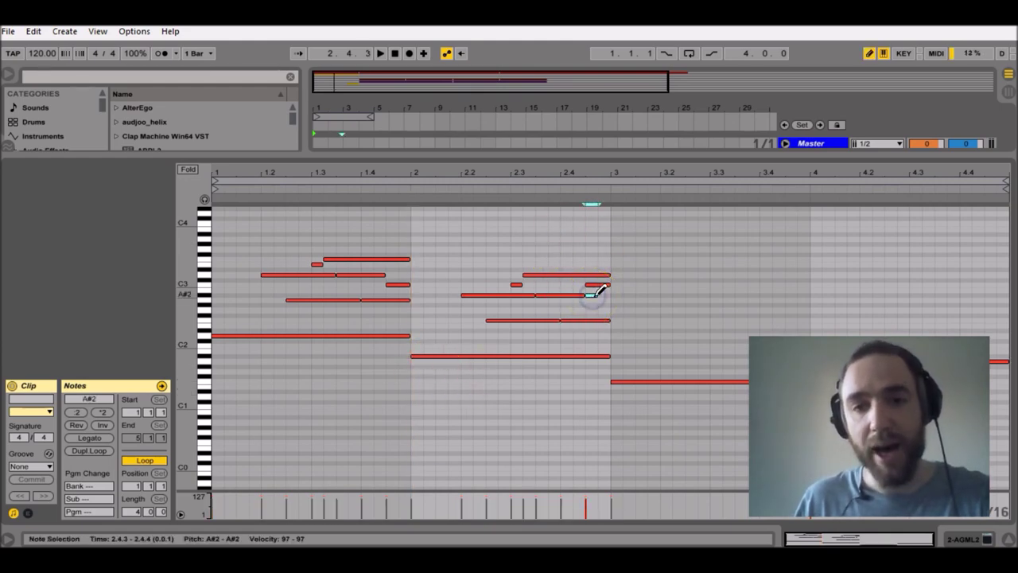
pyautogui.moveTo(595, 296); pyautogui.dragTo(611, 295)
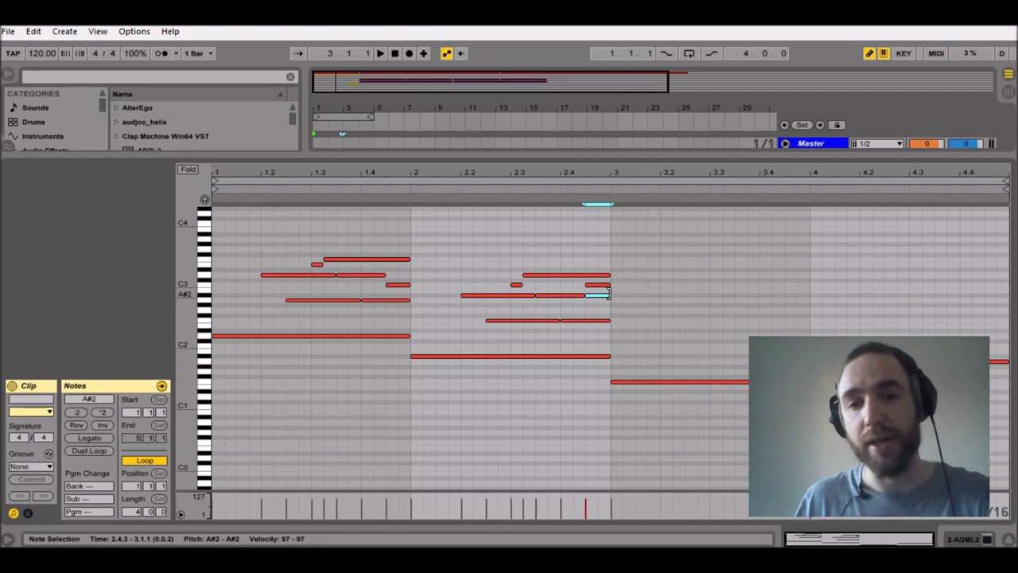
pyautogui.moveTo(610, 289)
pyautogui.mouseDown()
pyautogui.moveTo(606, 297)
pyautogui.moveTo(612, 279)
pyautogui.mouseUp()
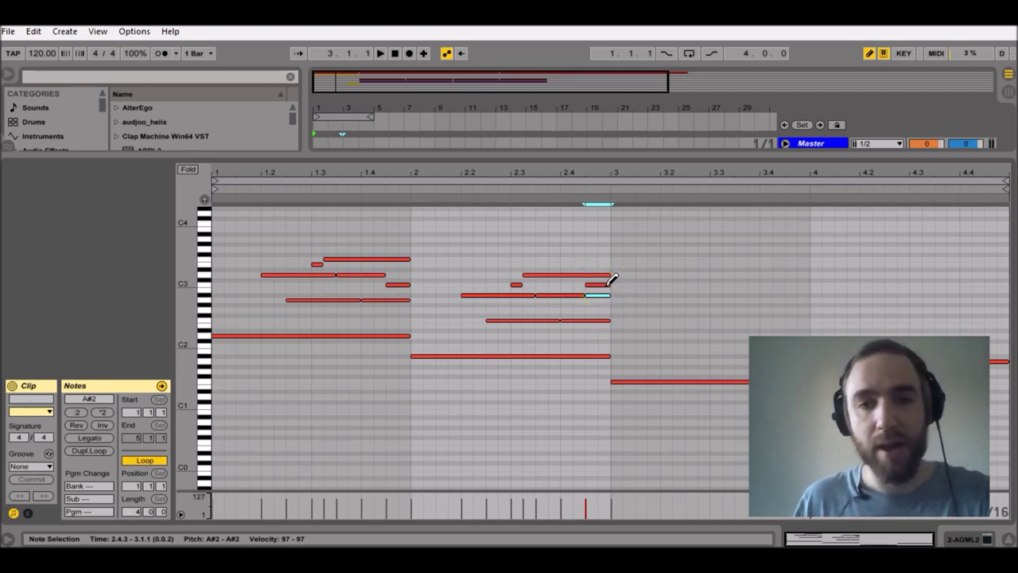
pyautogui.moveTo(610, 242); pyautogui.dragTo(416, 344)
# Step: Duplicate bar 2's notes into bar 3 and transpose them down two semitones
pyautogui.hotkey('ctrl', 'd')
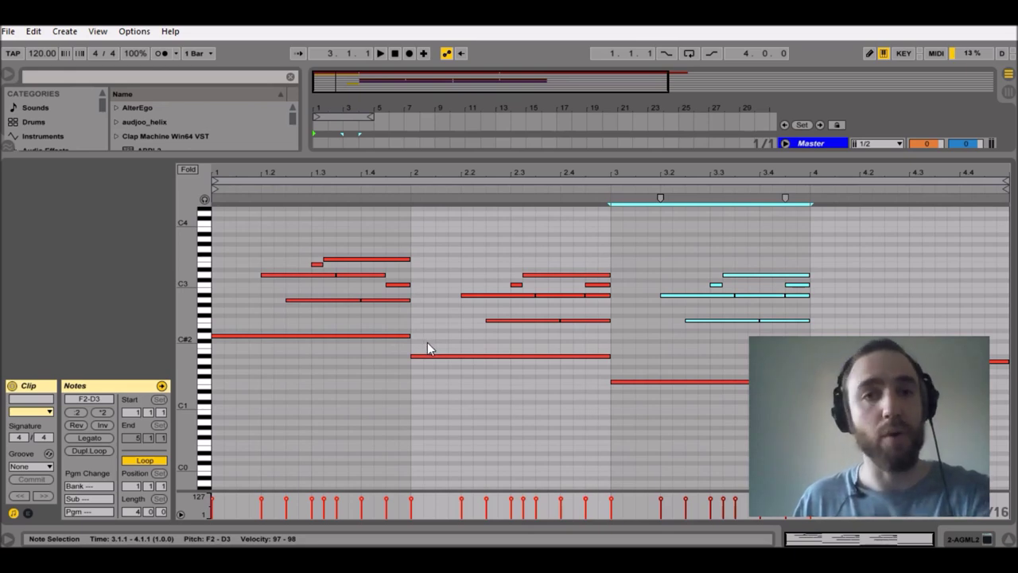
pyautogui.press('Down')
pyautogui.press('Down')
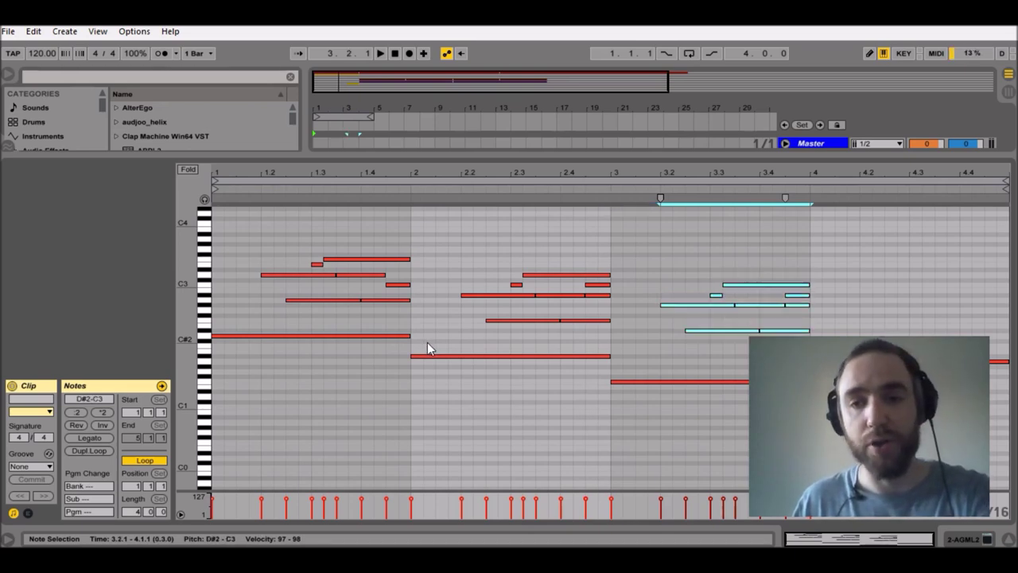
pyautogui.press('Down')
pyautogui.press('Down')
pyautogui.press('Down')
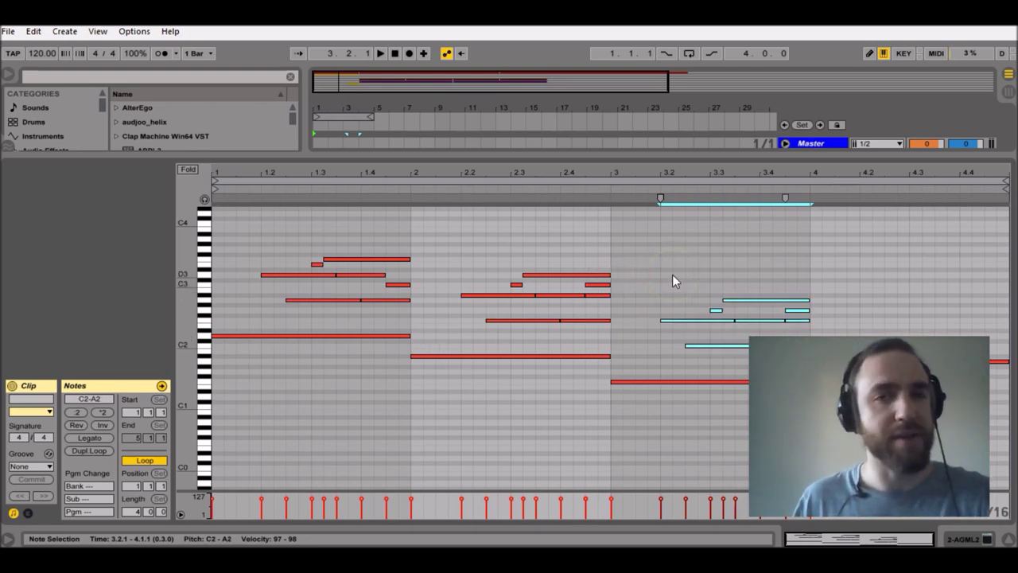
# Step: Draw C3 and A2 transition notes at 3.1.1, sustain them across bar 3, and play
pyautogui.press('b')
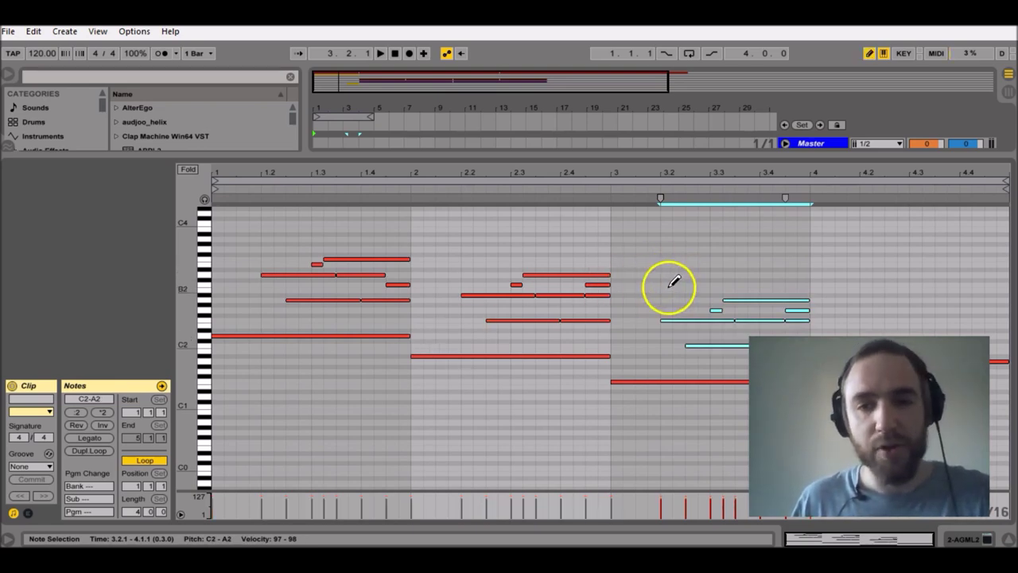
pyautogui.click(615, 300)
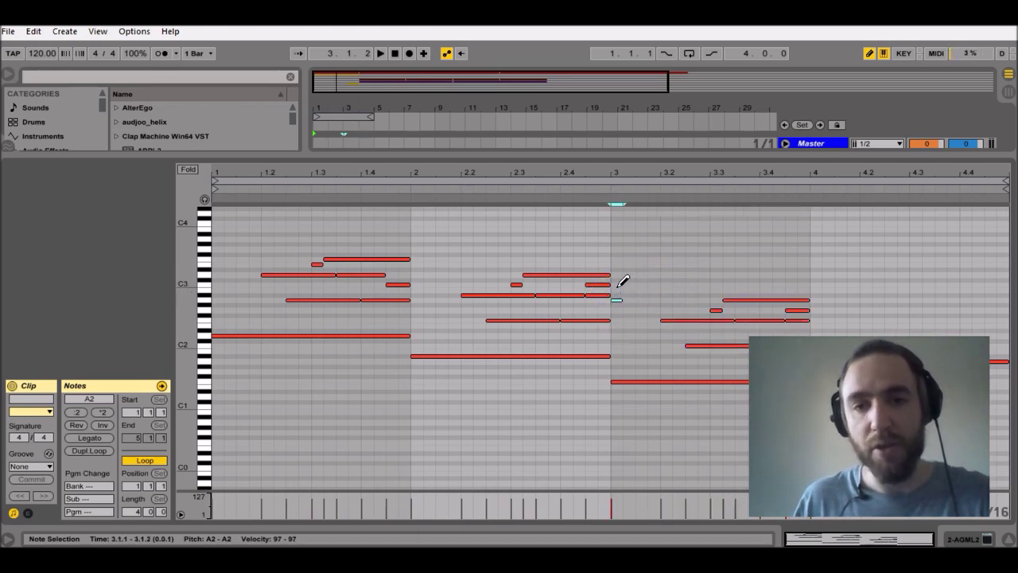
pyautogui.click(617, 284)
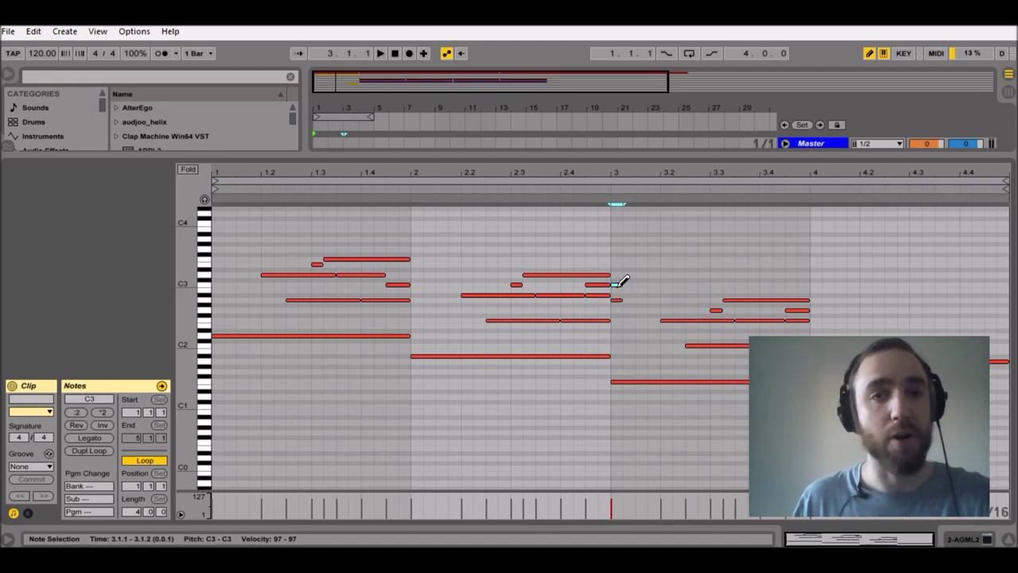
pyautogui.keyDown('shift'); pyautogui.click(616, 300); pyautogui.keyUp('shift')
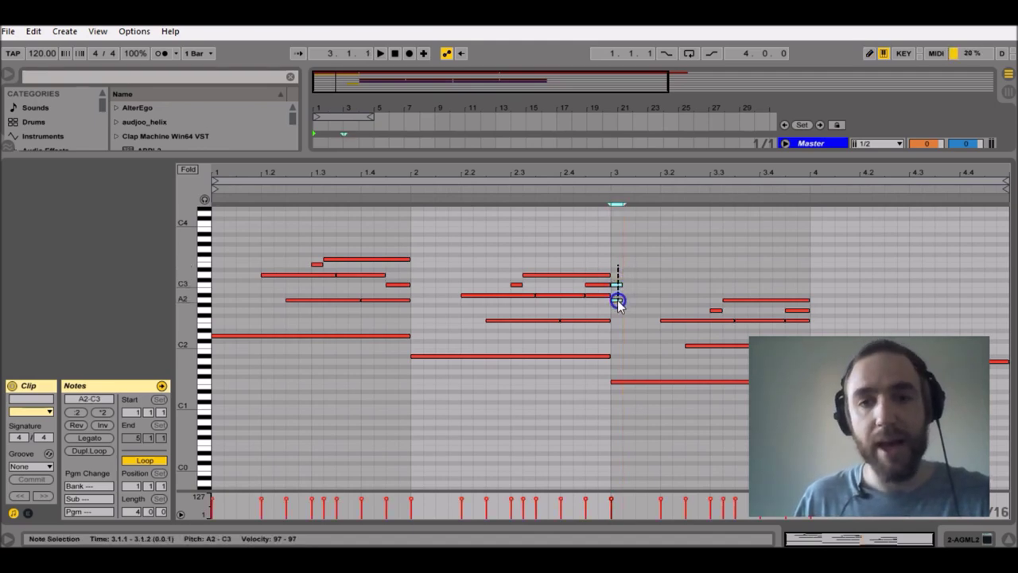
pyautogui.moveTo(621, 300); pyautogui.dragTo(813, 280)
pyautogui.click(707, 272)
pyautogui.scroll(-3, 827, 267)
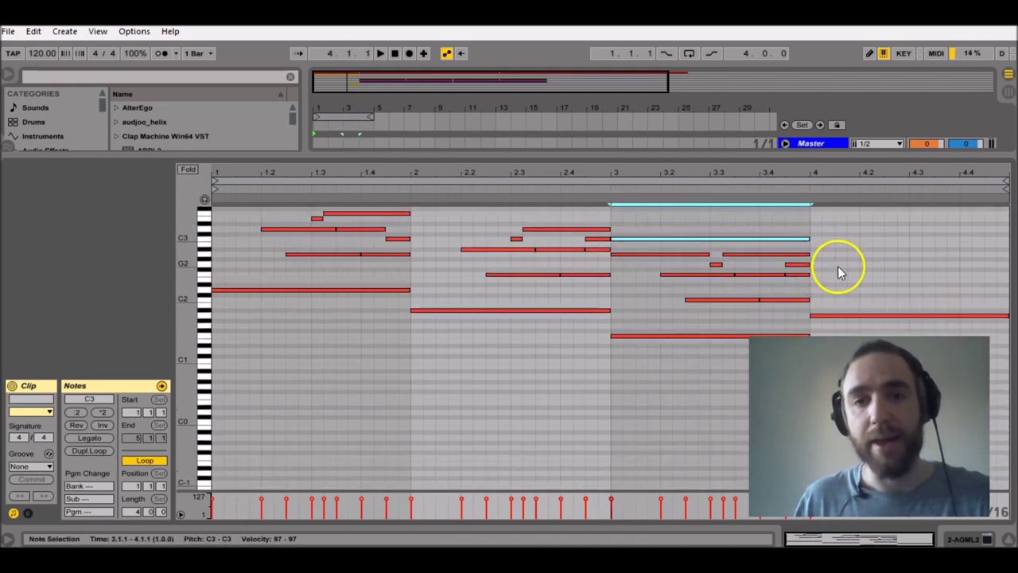
pyautogui.press('space')
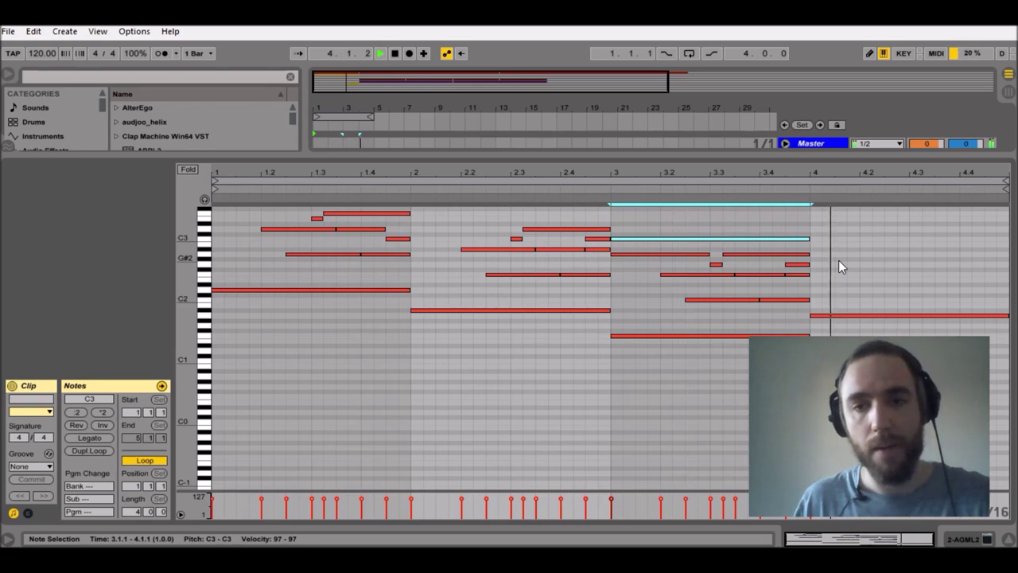
# Step: Duplicate bar 2's arpeggio into bar 4 and transpose it down one semitone
pyautogui.click(838, 260)
pyautogui.press('space')
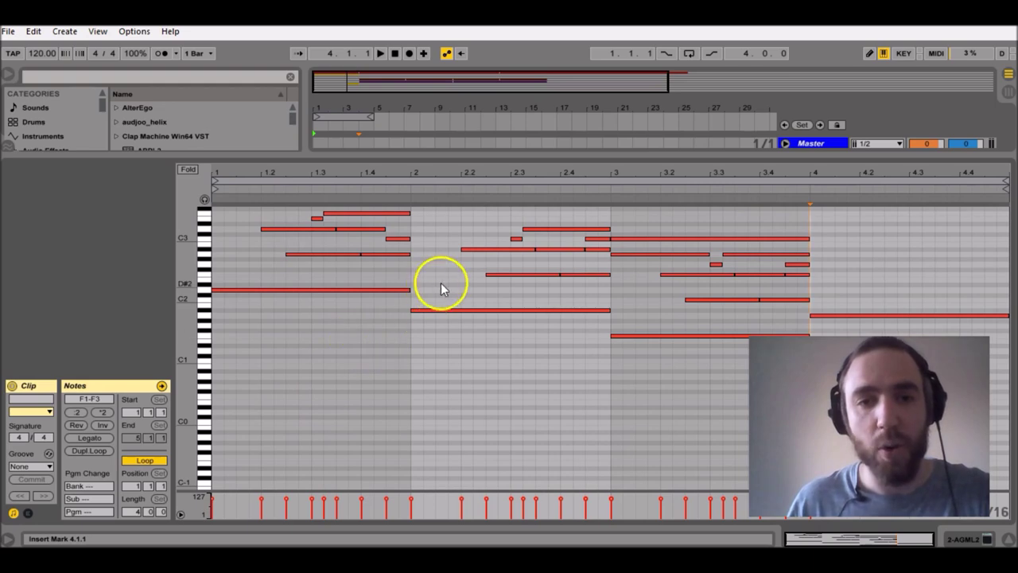
pyautogui.moveTo(411, 227); pyautogui.dragTo(604, 288)
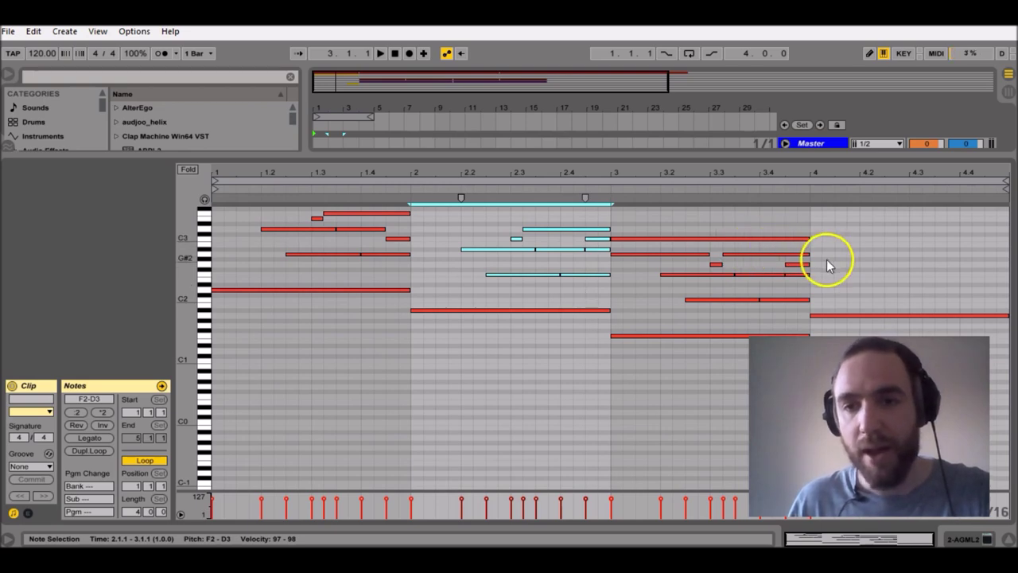
pyautogui.hotkey('ctrl', 'd')
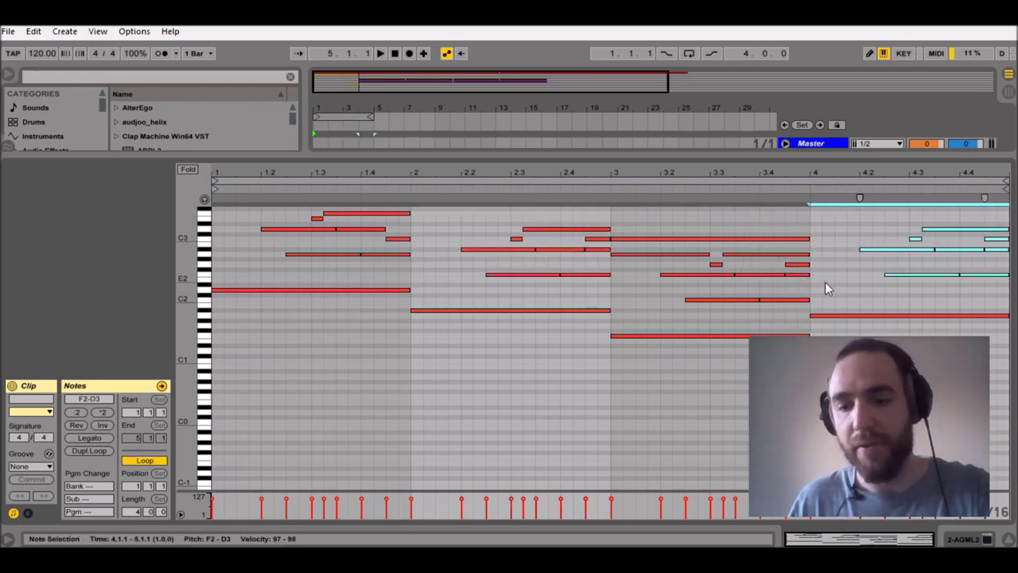
pyautogui.press('Down')
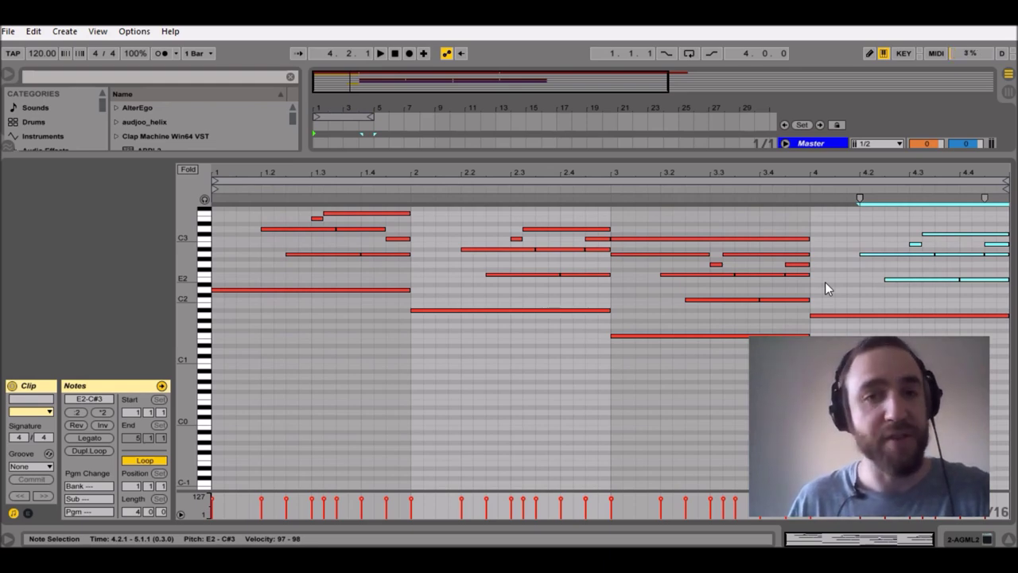
# Step: Draw A2 and C#3 transition notes at 4.1.1 and lengthen them into bar 4
pyautogui.press('b')
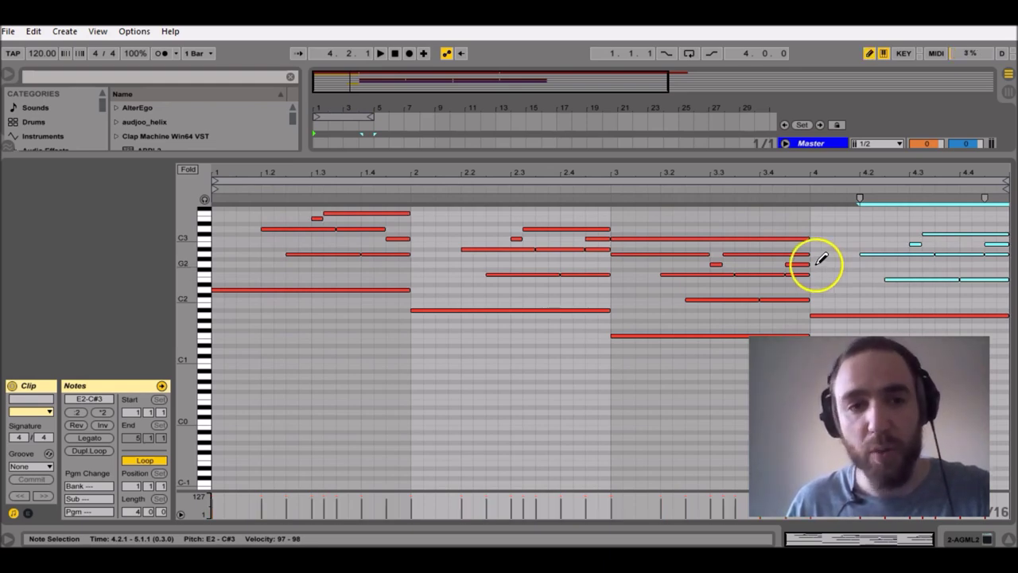
pyautogui.click(817, 253)
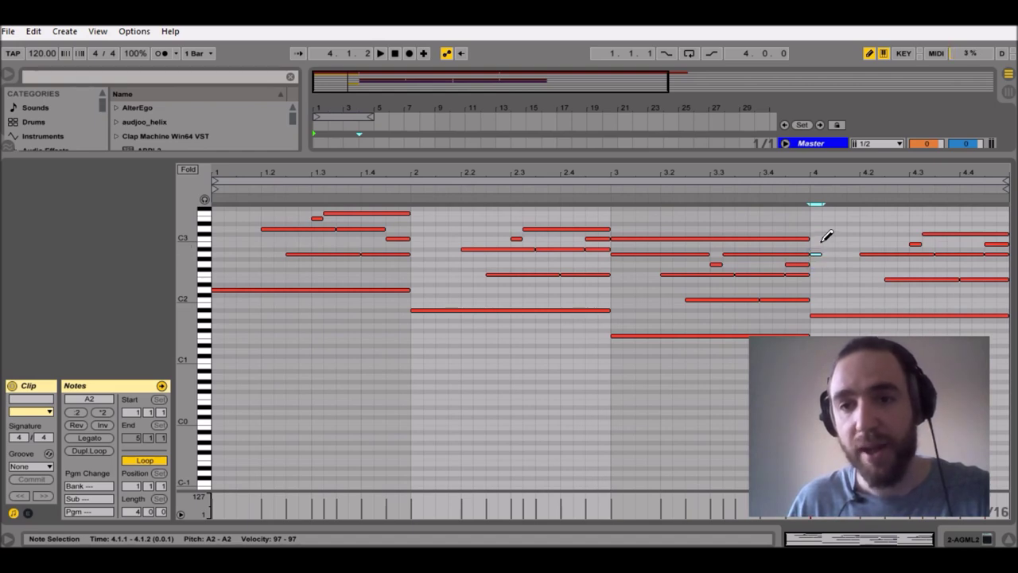
pyautogui.click(823, 234)
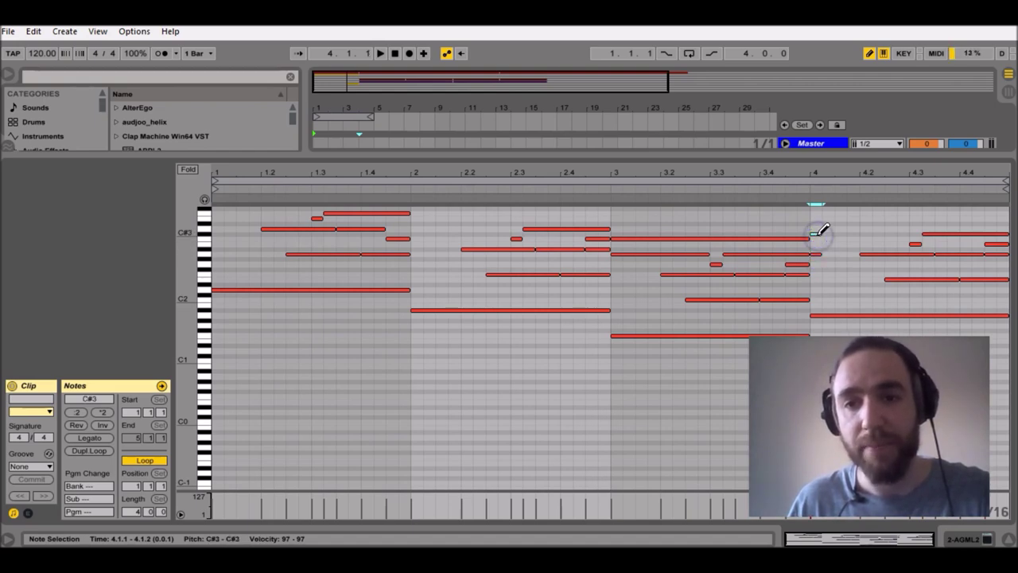
pyautogui.keyDown('shift'); pyautogui.click(821, 254); pyautogui.keyUp('shift')
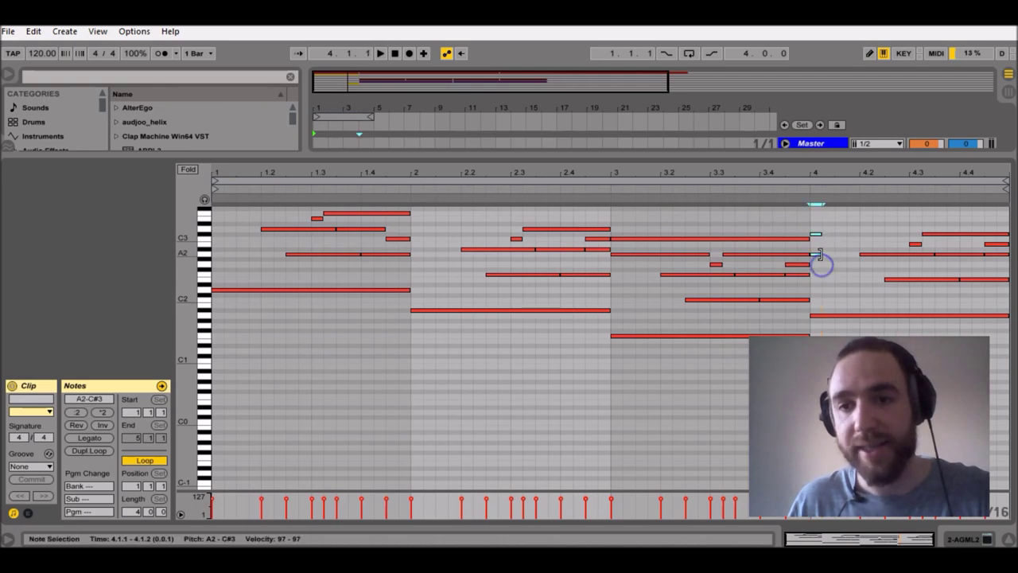
pyautogui.moveTo(821, 255); pyautogui.dragTo(907, 233)
pyautogui.click(862, 221)
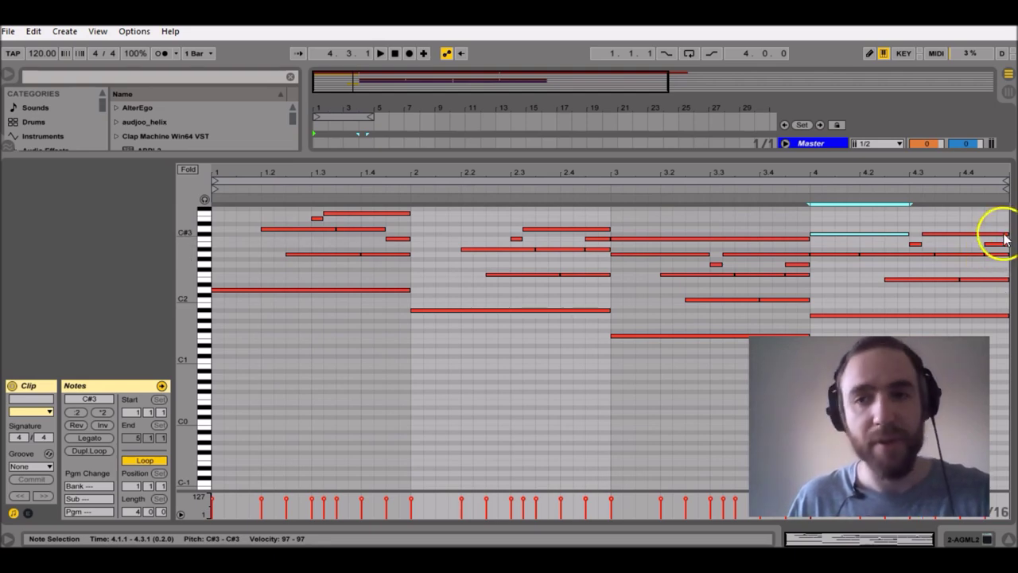
# Step: Shorten the final C#3, add a short C#3 at 4.4.3, and play the clip
pyautogui.moveTo(1006, 232); pyautogui.dragTo(984, 234)
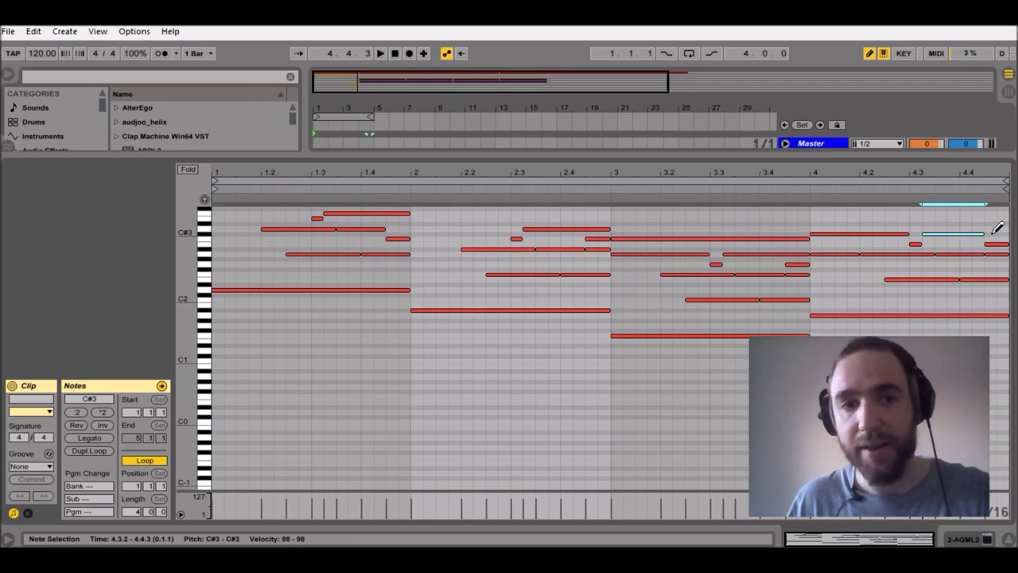
pyautogui.click(993, 233)
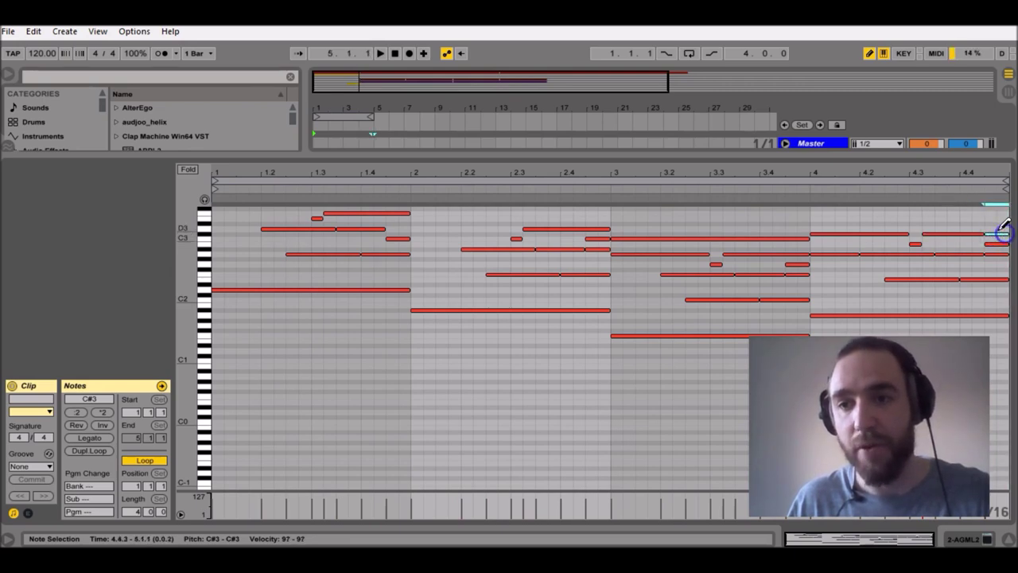
pyautogui.press('b')
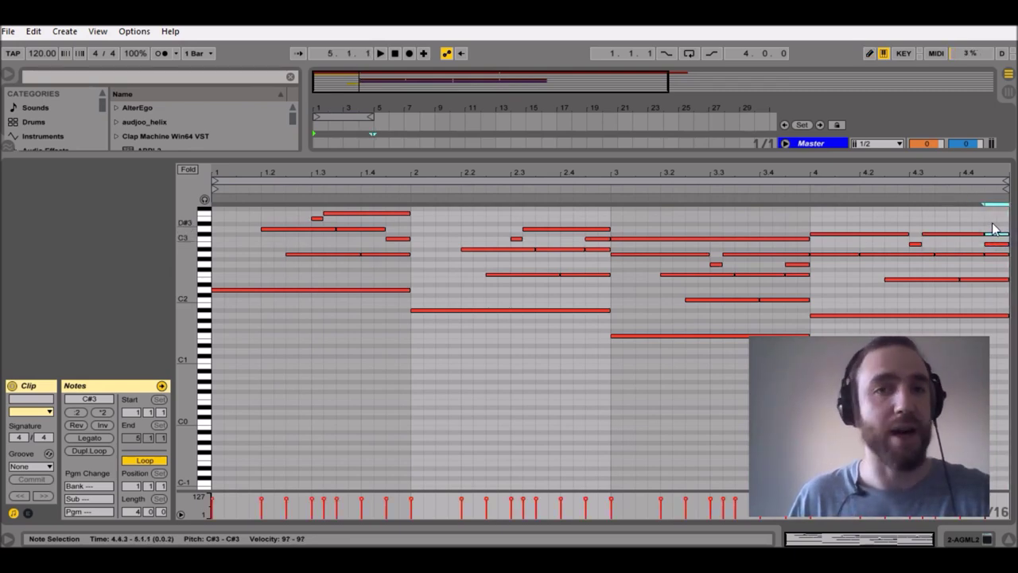
pyautogui.press('space')
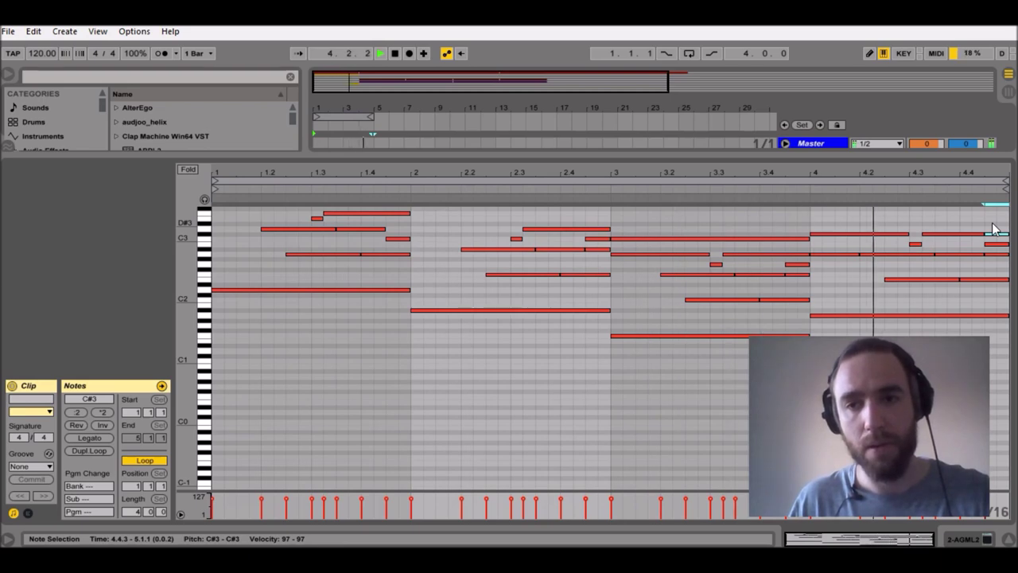
# Step: Set the four bass notes' velocity to 81
pyautogui.press('space')
pyautogui.scroll(3, 244, 397)
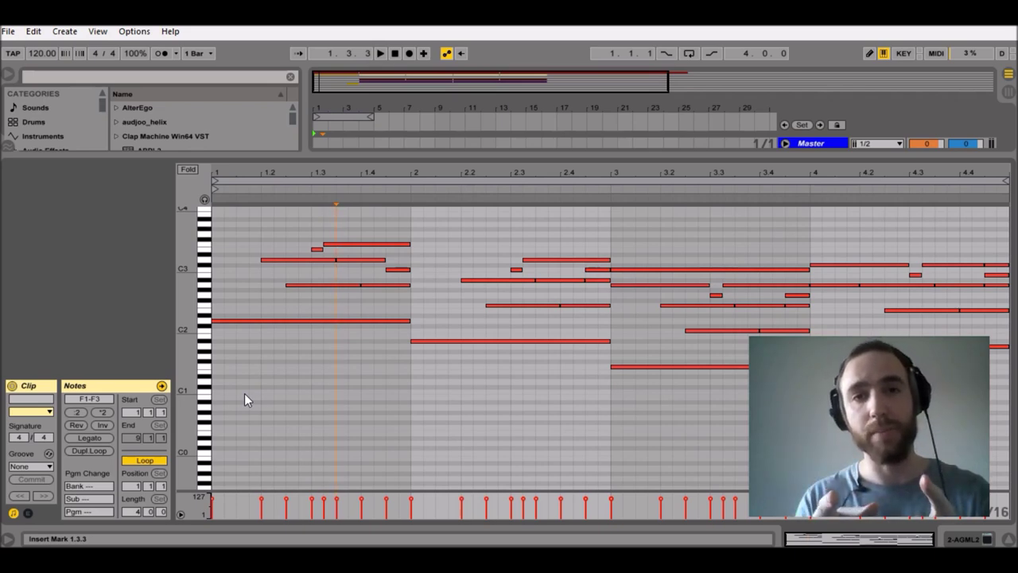
pyautogui.click(266, 320)
pyautogui.keyDown('shift'); pyautogui.click(469, 341); pyautogui.keyUp('shift')
pyautogui.keyDown('shift'); pyautogui.click(668, 366); pyautogui.keyUp('shift')
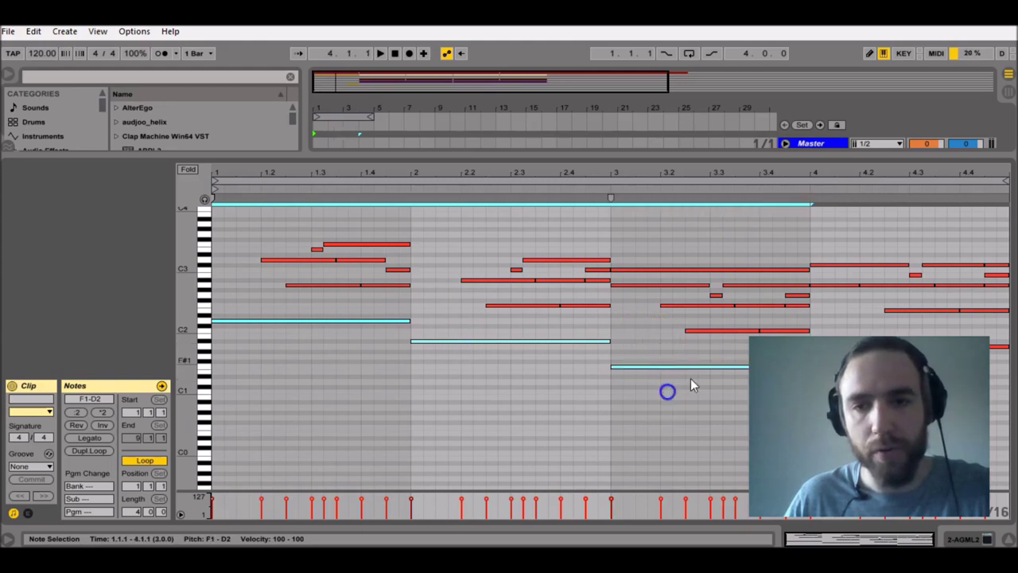
pyautogui.scroll(-2, 955, 314)
pyautogui.keyDown('shift'); pyautogui.click(931, 314); pyautogui.keyUp('shift')
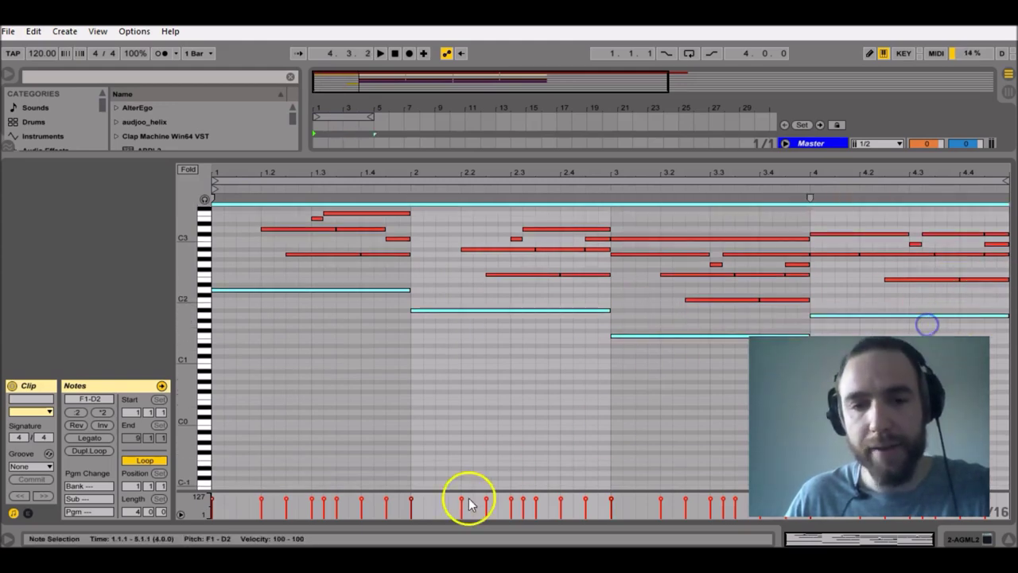
pyautogui.moveTo(214, 495); pyautogui.dragTo(214, 499)
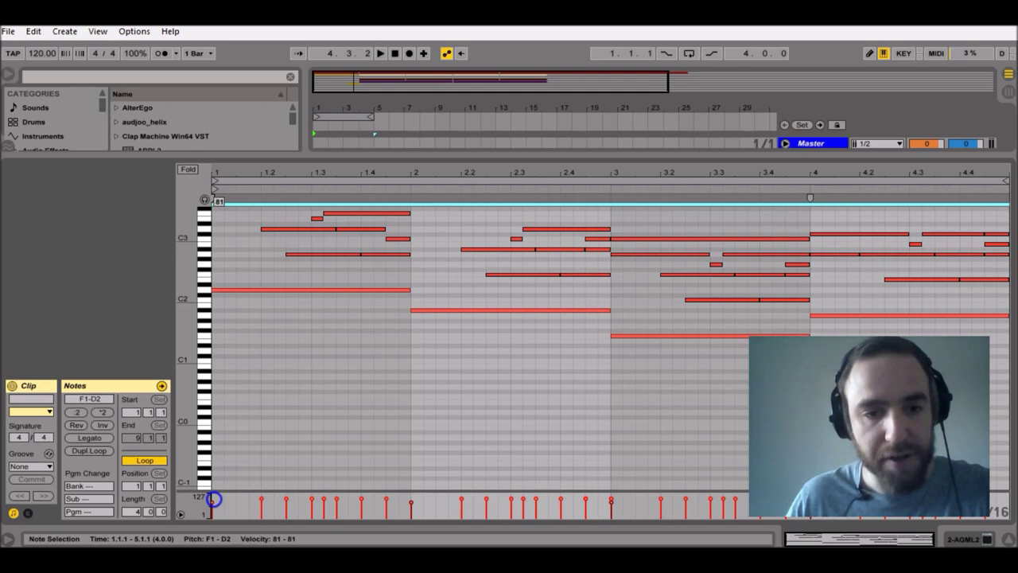
pyautogui.moveTo(213, 499); pyautogui.dragTo(213, 500)
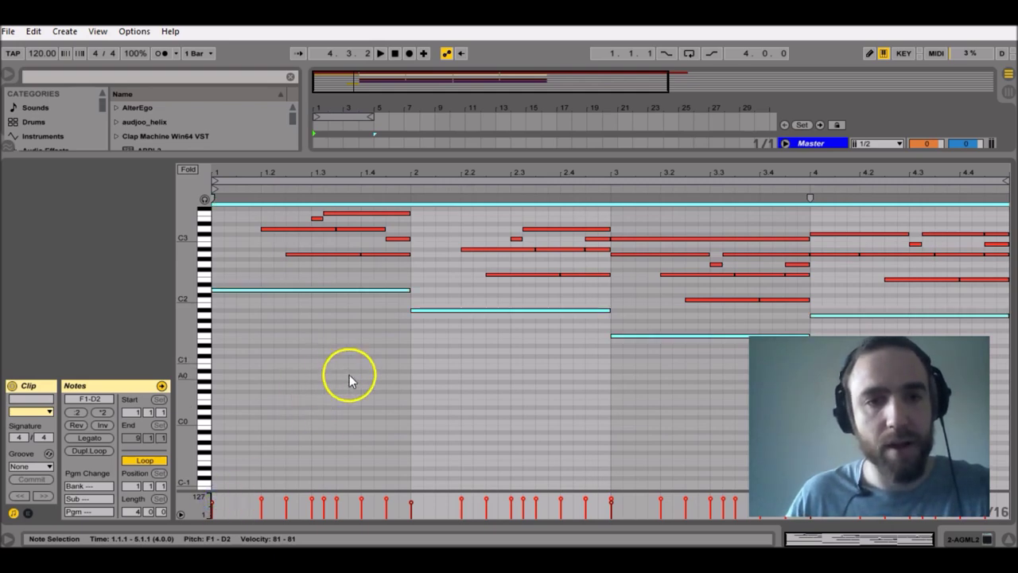
# Step: Lower the upper arpeggio notes' velocity to about 71
pyautogui.scroll(1, 347, 375)
pyautogui.moveTo(224, 219); pyautogui.dragTo(982, 297)
pyautogui.click(982, 297)
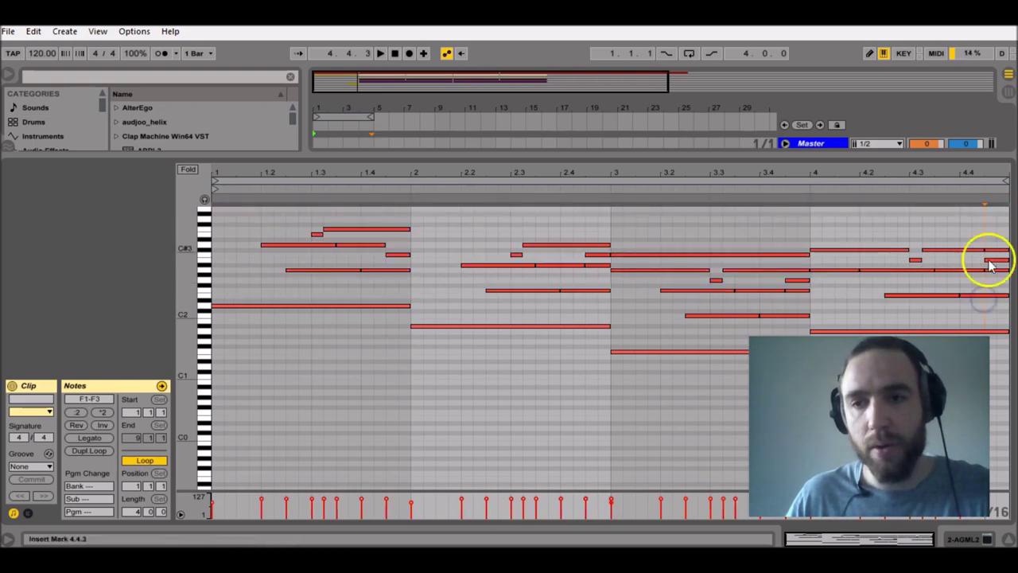
pyautogui.moveTo(996, 235); pyautogui.dragTo(282, 275)
pyautogui.keyDown('shift'); pyautogui.click(387, 231); pyautogui.keyUp('shift')
pyautogui.moveTo(540, 258); pyautogui.dragTo(613, 295)
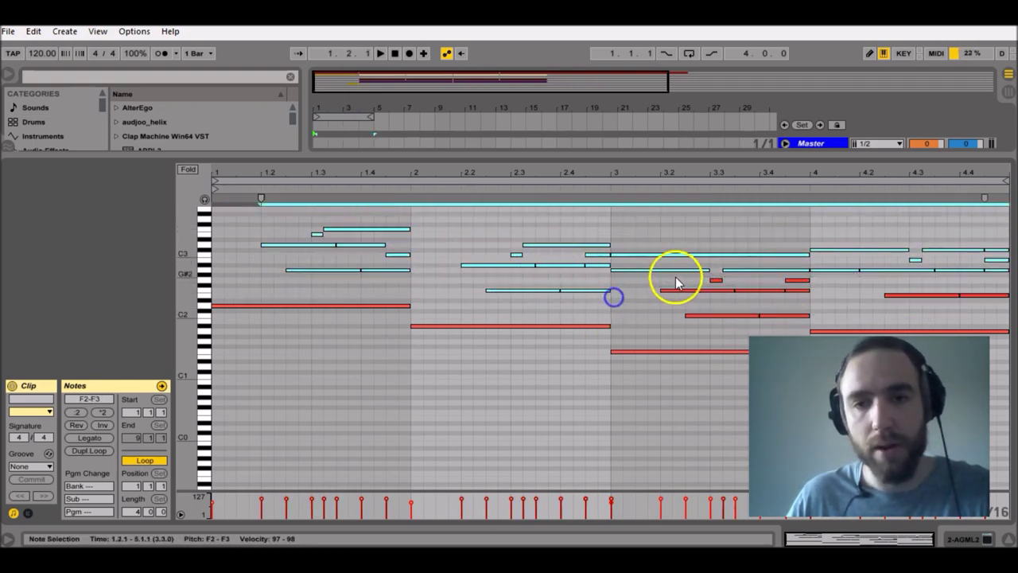
pyautogui.moveTo(676, 278); pyautogui.dragTo(984, 313)
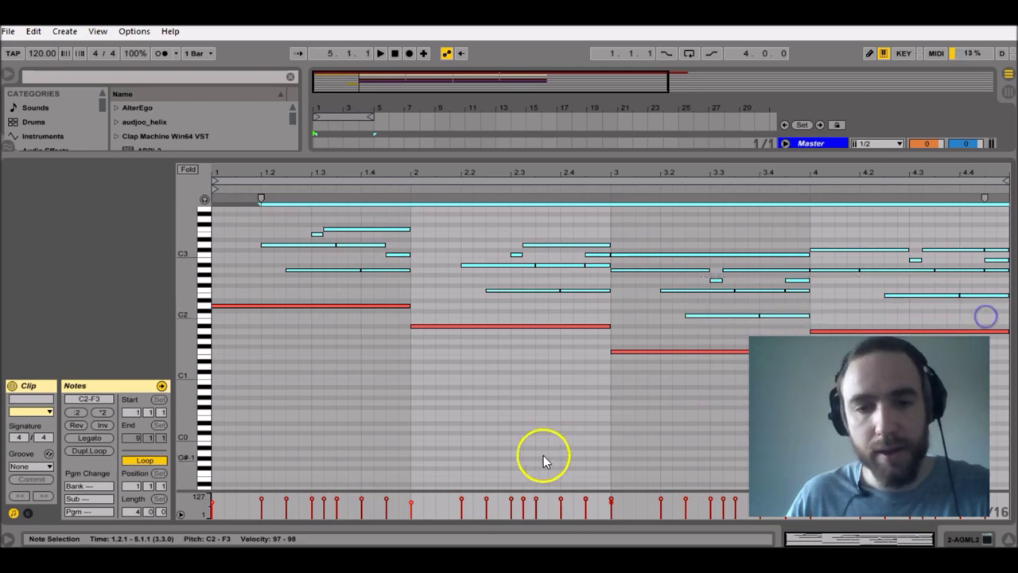
pyautogui.moveTo(362, 503); pyautogui.dragTo(362, 498)
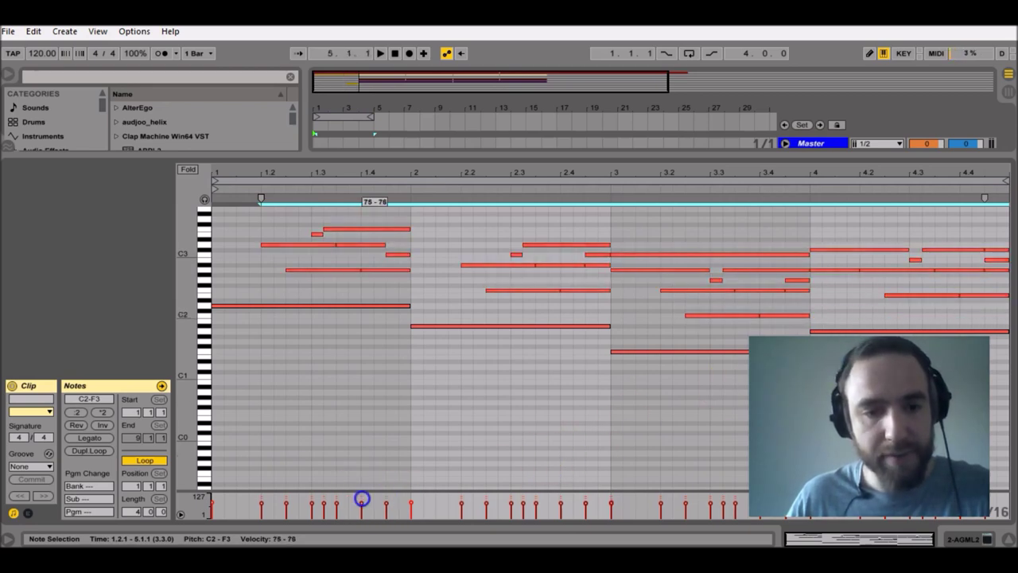
pyautogui.moveTo(362, 498); pyautogui.dragTo(362, 498)
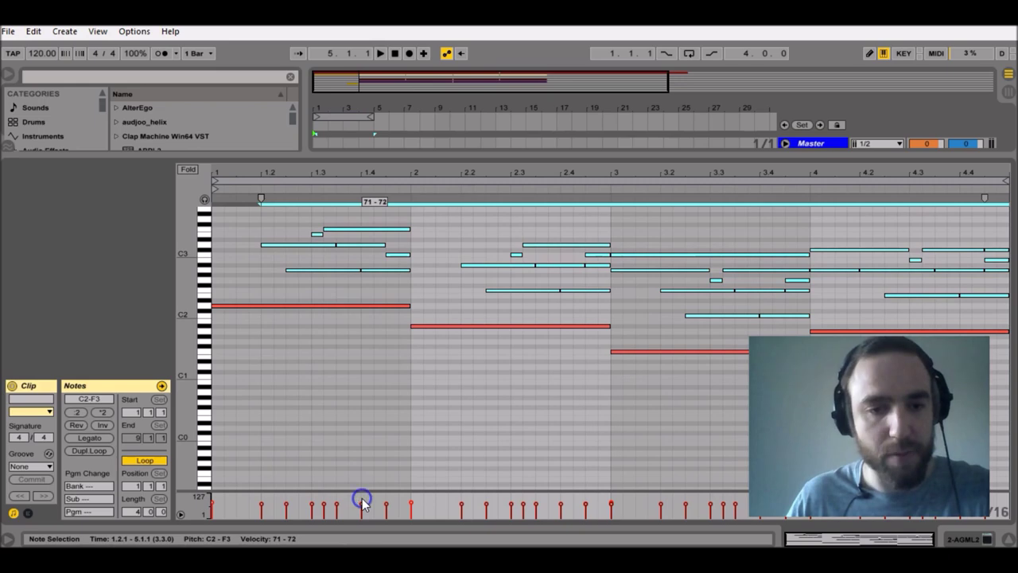
pyautogui.click(353, 364)
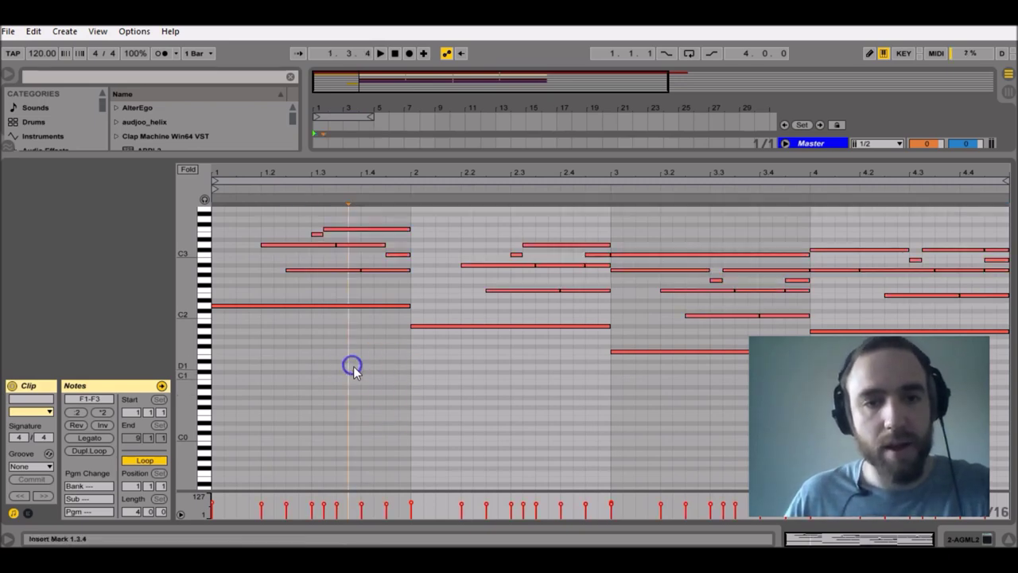
pyautogui.click(541, 368)
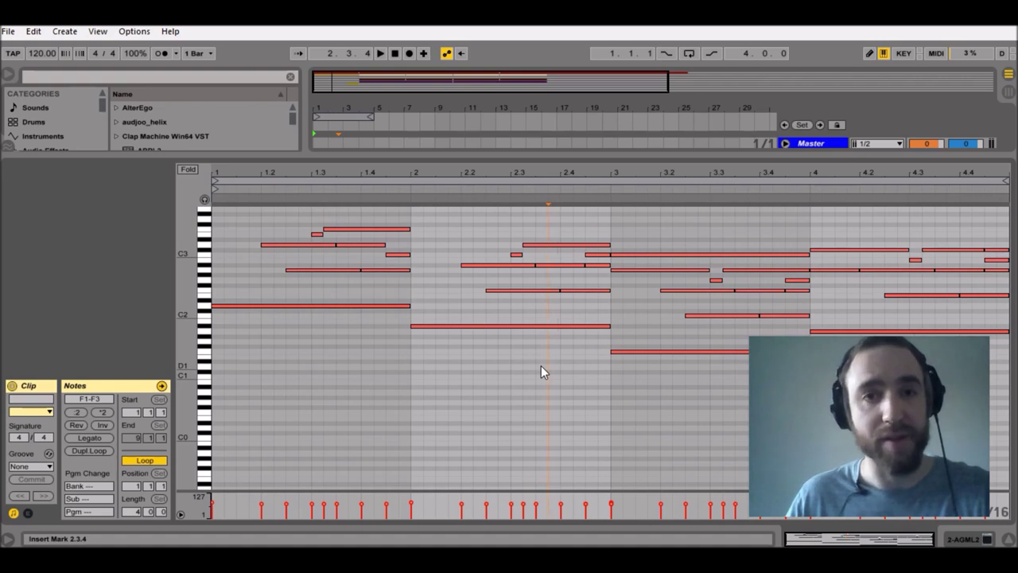
# Step: Soften the short pickup notes from 2.4.3 onward to velocity about 60, then play back
pyautogui.click(597, 266)
pyautogui.keyDown('shift'); pyautogui.click(596, 255); pyautogui.keyUp('shift')
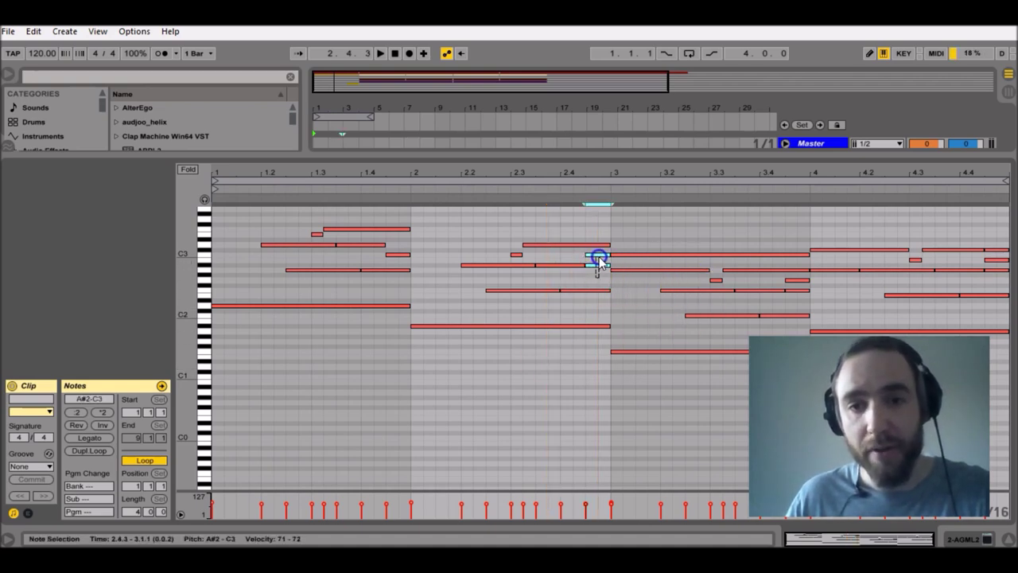
pyautogui.keyDown('shift'); pyautogui.click(798, 280); pyautogui.keyUp('shift')
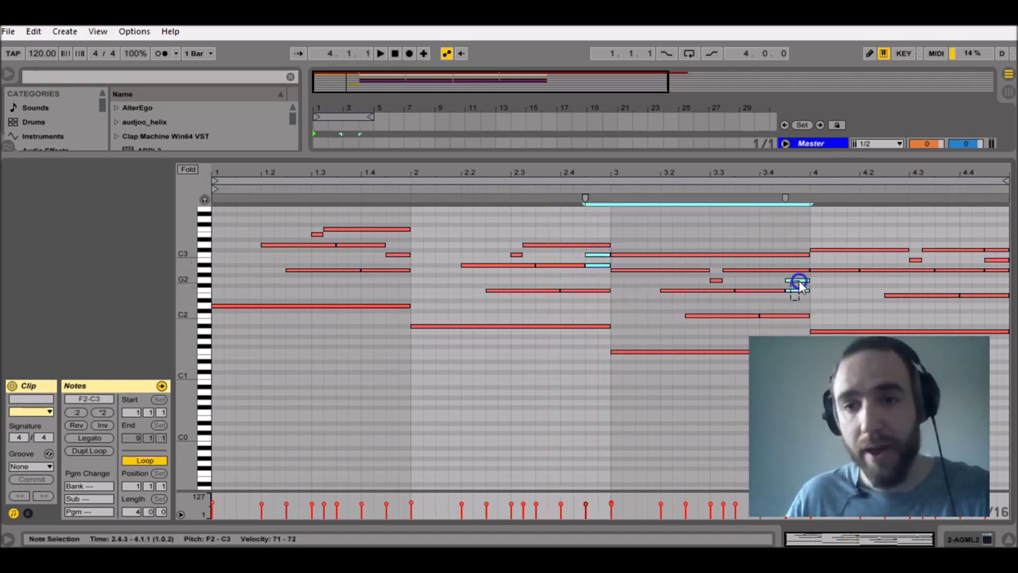
pyautogui.keyDown('shift'); pyautogui.click(996, 249); pyautogui.keyUp('shift')
pyautogui.keyDown('shift'); pyautogui.click(997, 260); pyautogui.keyUp('shift')
pyautogui.keyDown('shift'); pyautogui.click(997, 270); pyautogui.keyUp('shift')
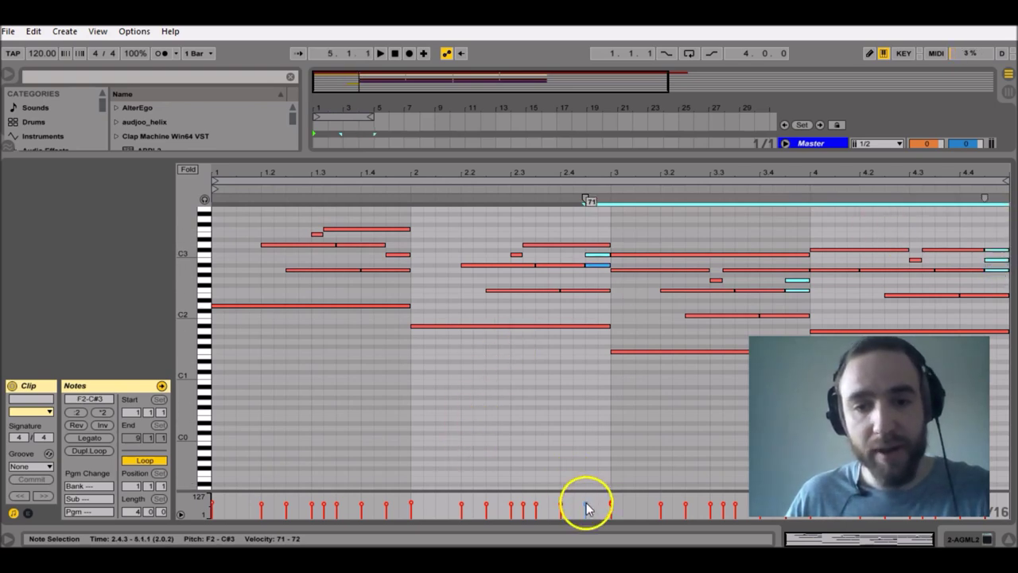
pyautogui.moveTo(586, 504); pyautogui.dragTo(586, 505)
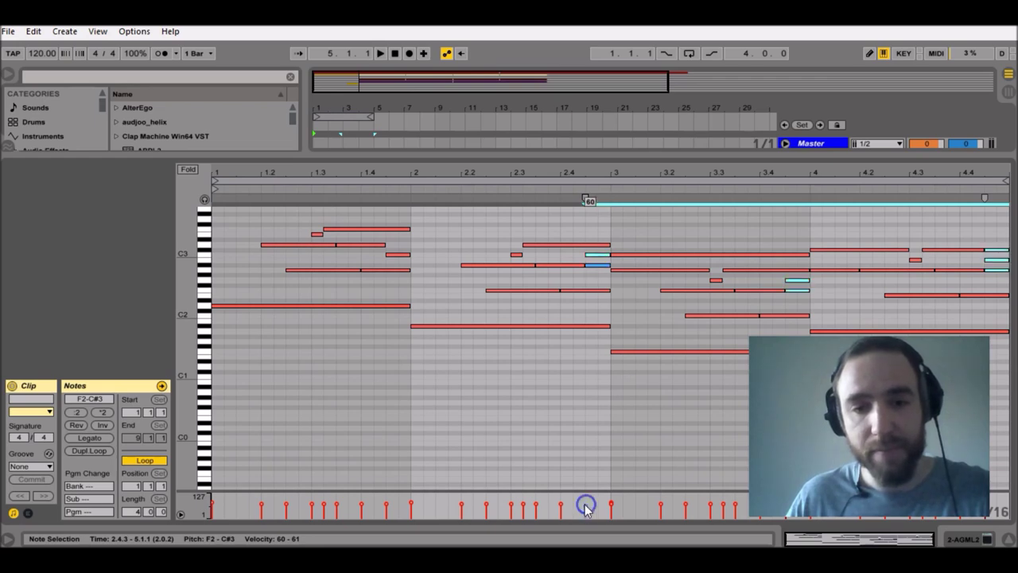
pyautogui.click(400, 369)
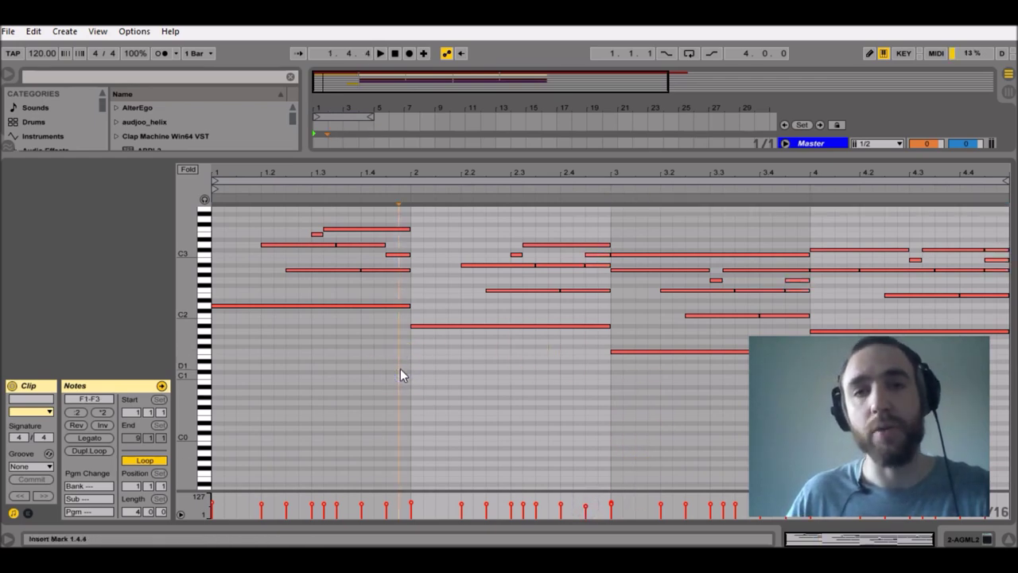
pyautogui.press('space')
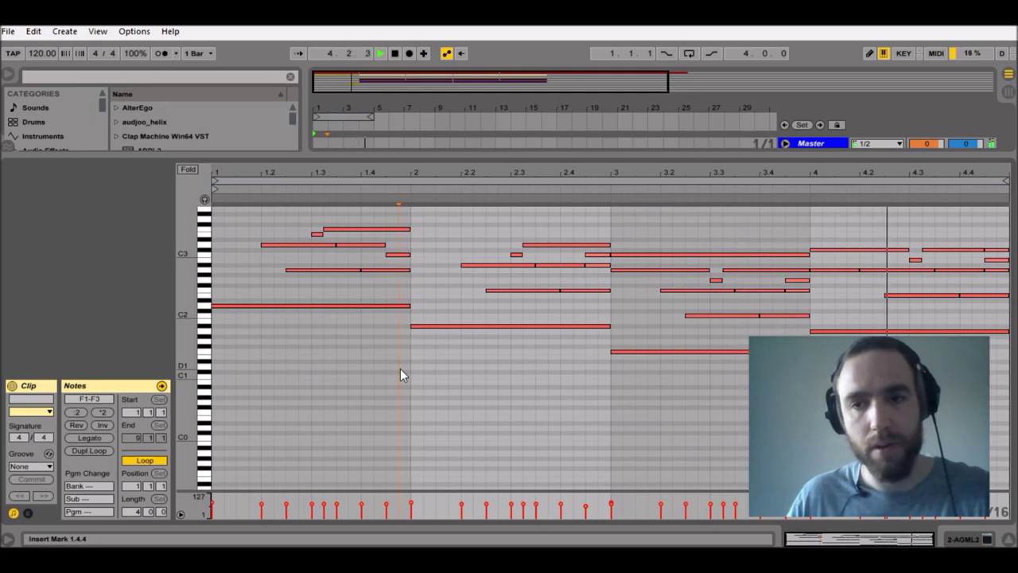
pyautogui.press('space')
# Step: Lengthen the clip to 20 bars and zoom out to show all of it
pyautogui.click(348, 368)
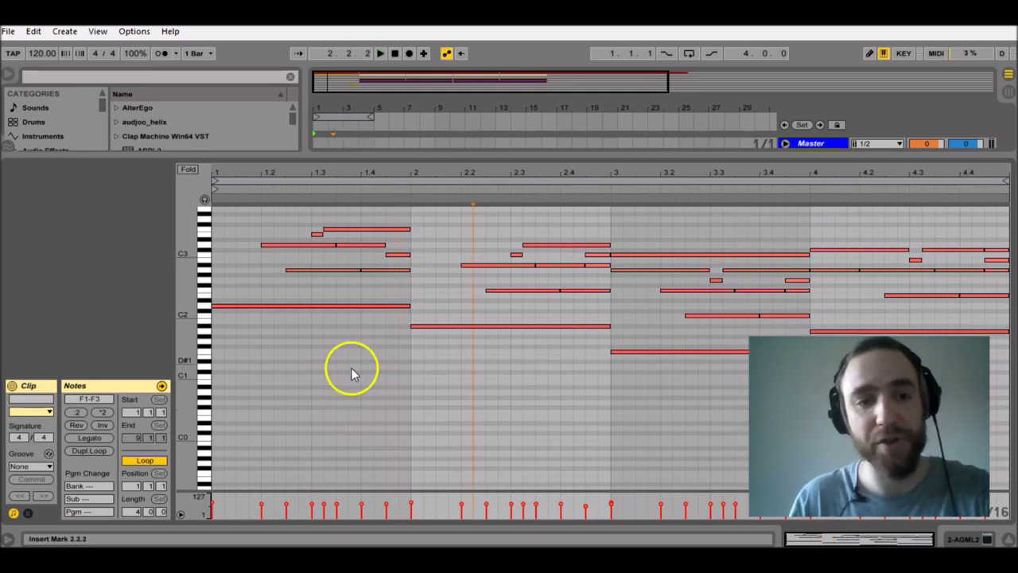
pyautogui.click(132, 513)
pyautogui.click(422, 426)
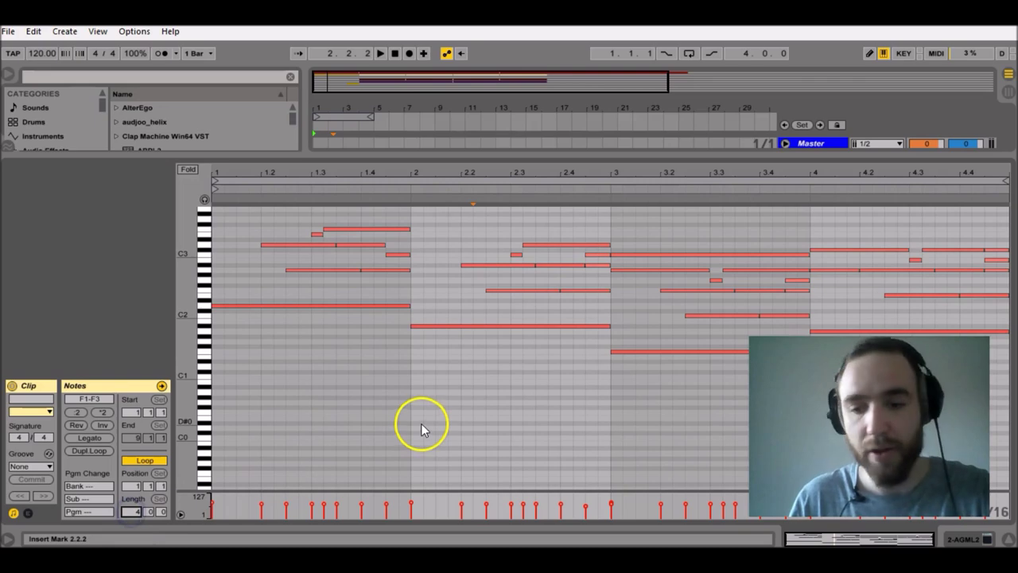
pyautogui.press('-')
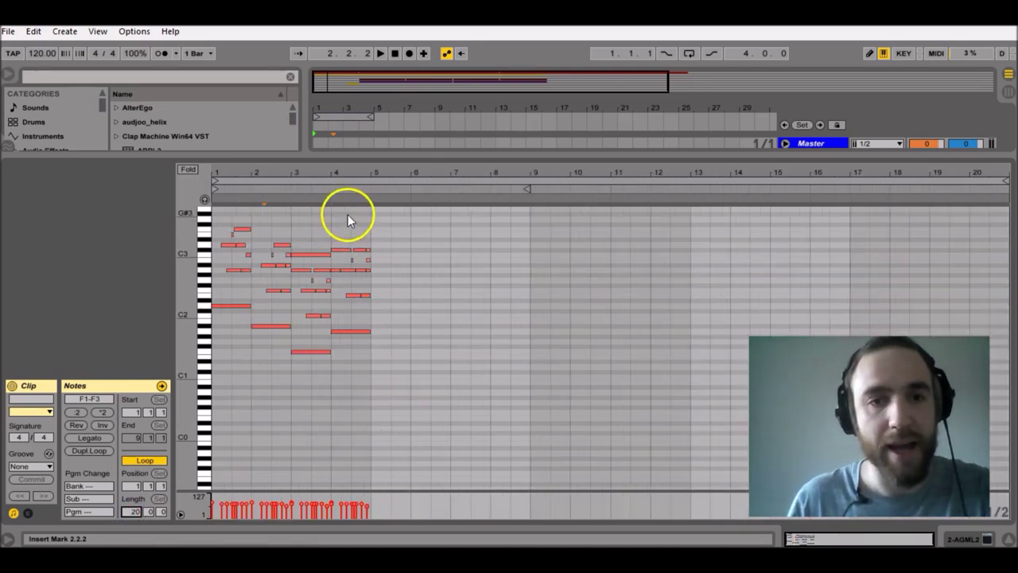
# Step: Duplicate the four-bar arpeggio with Ctrl+D into bars 5–9, then into bars 9–13
pyautogui.moveTo(371, 213); pyautogui.dragTo(213, 380)
pyautogui.hotkey('ctrl', 'd')
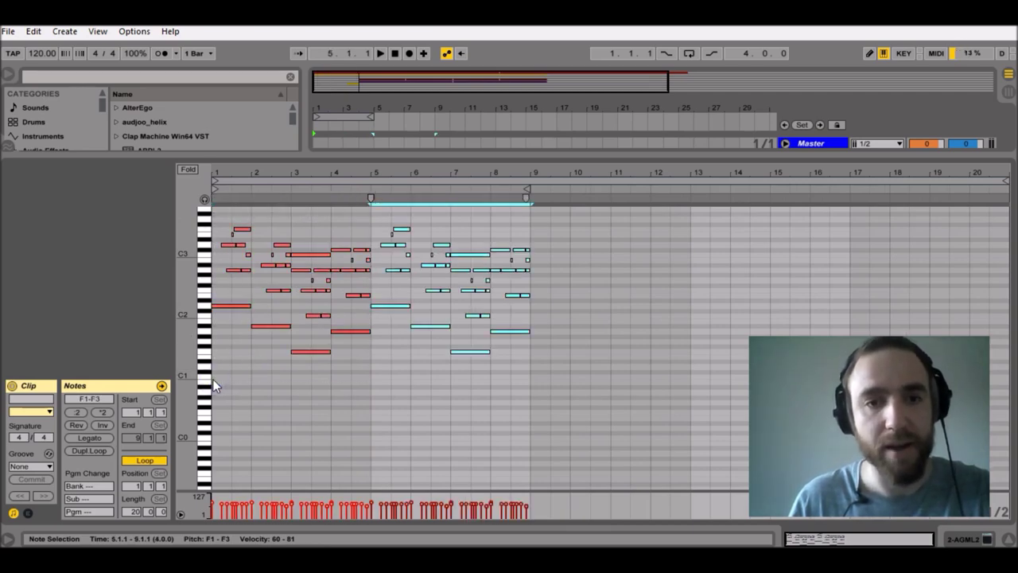
pyautogui.click(334, 198)
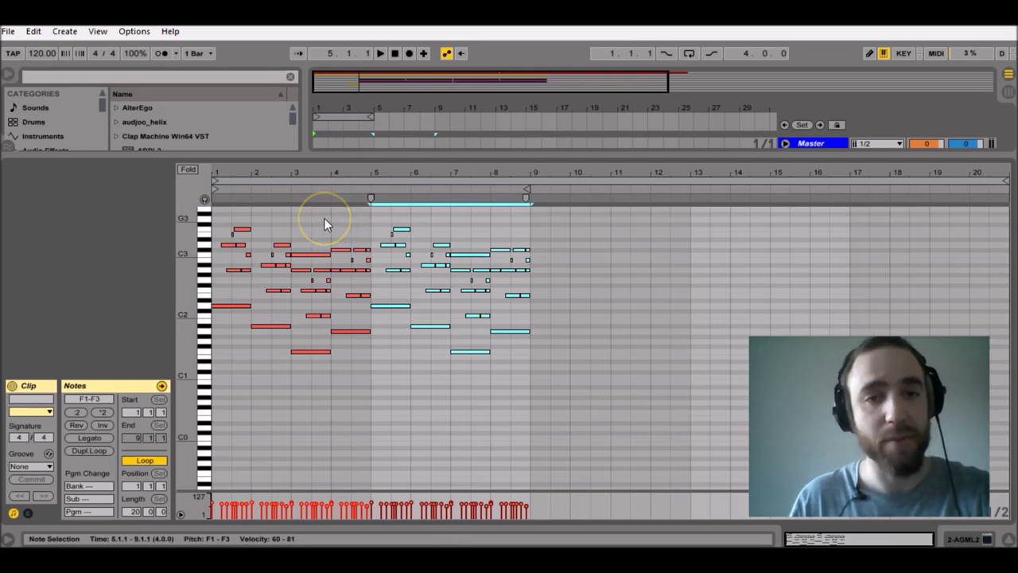
pyautogui.click(428, 253)
pyautogui.hotkey('ctrl', 'd')
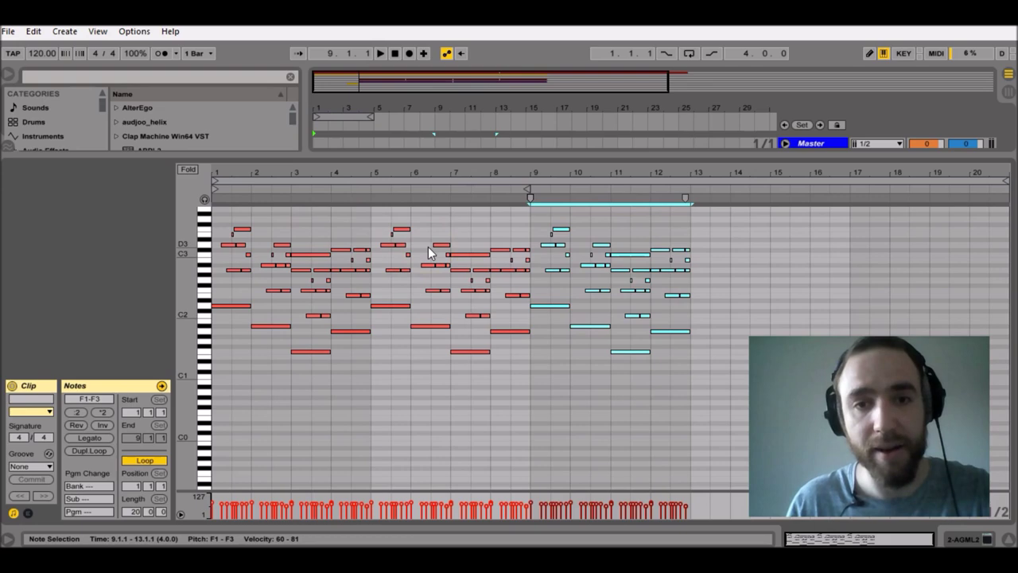
# Step: Deselect the notes and select the D2 note at bar 9
pyautogui.click(540, 301)
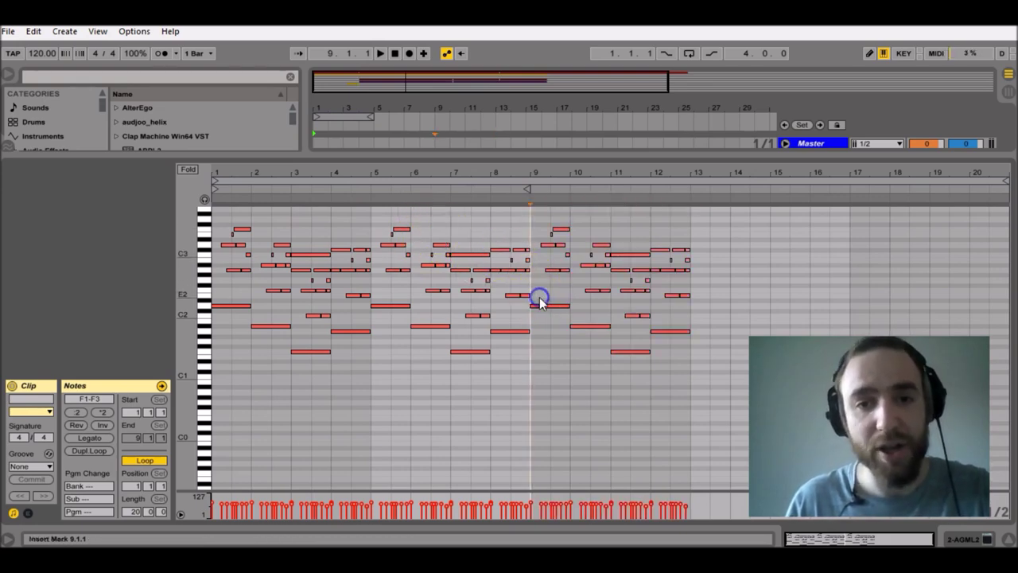
pyautogui.click(382, 315)
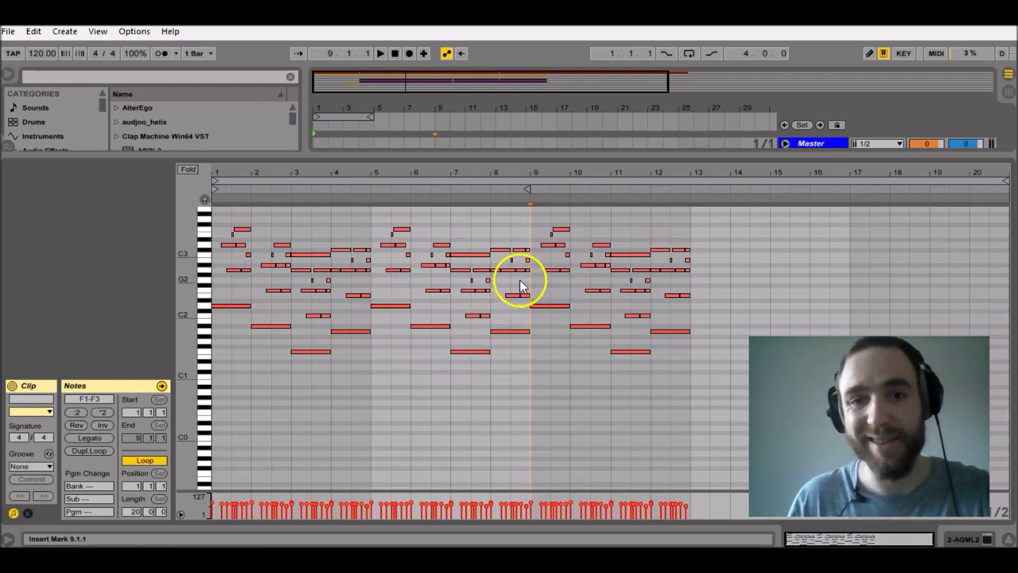
pyautogui.click(540, 306)
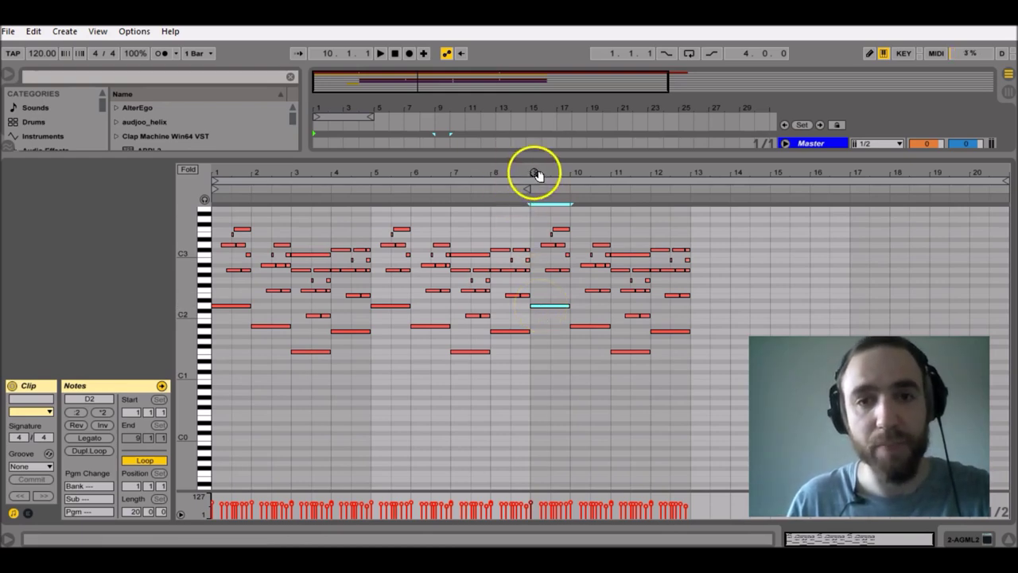
# Step: Zoom in on bar 9 and draw A2 and D3 transition notes at its start
pyautogui.moveTo(534, 175); pyautogui.dragTo(534, 173)
pyautogui.press('b')
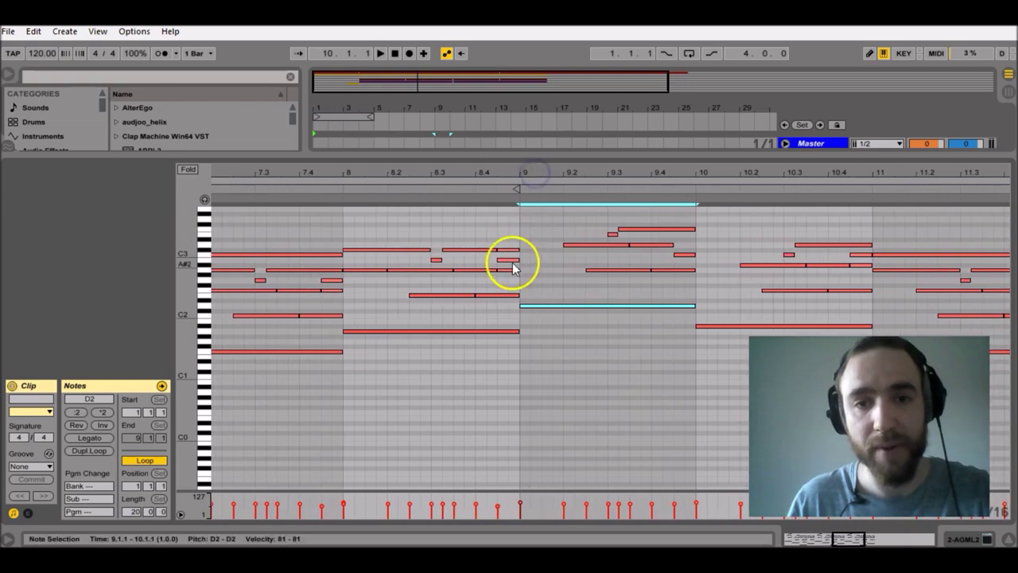
pyautogui.click(524, 270)
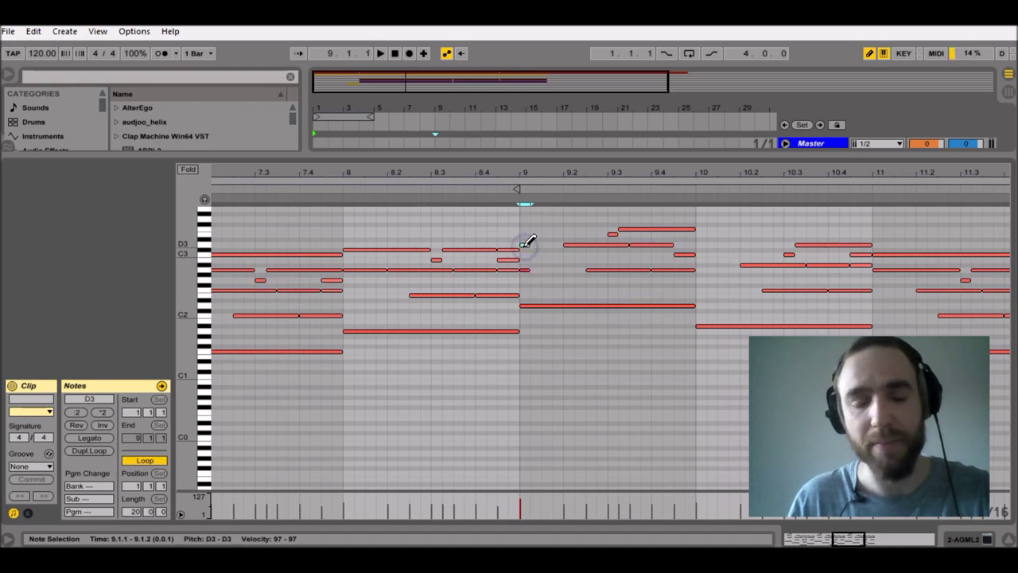
pyautogui.press('b')
pyautogui.click(518, 231)
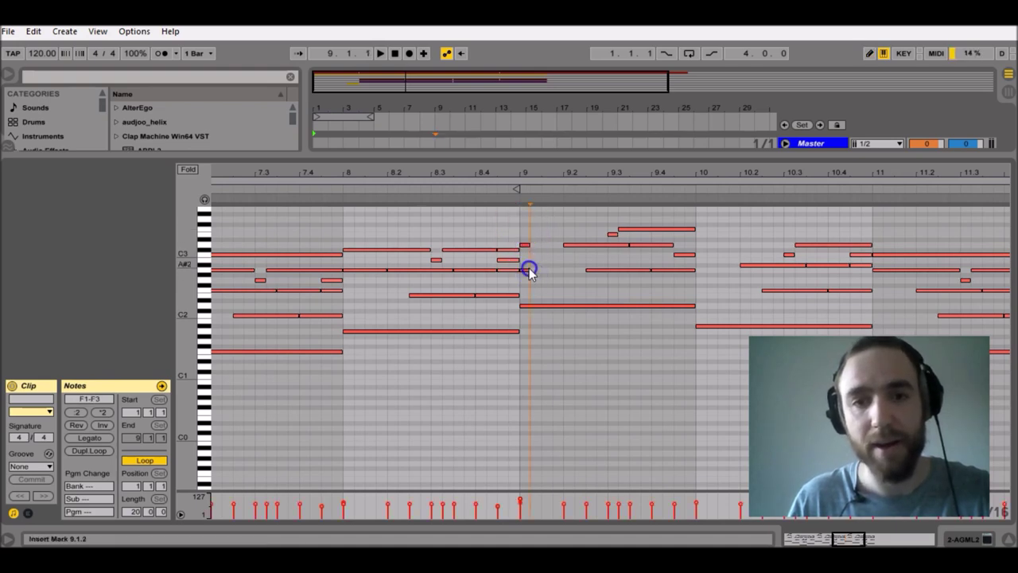
# Step: Extend the bar-9 A2 and D3 notes to 9.2.3 at velocity 60
pyautogui.moveTo(525, 234); pyautogui.dragTo(585, 270)
pyautogui.click(574, 268)
pyautogui.moveTo(521, 209); pyautogui.dragTo(536, 281)
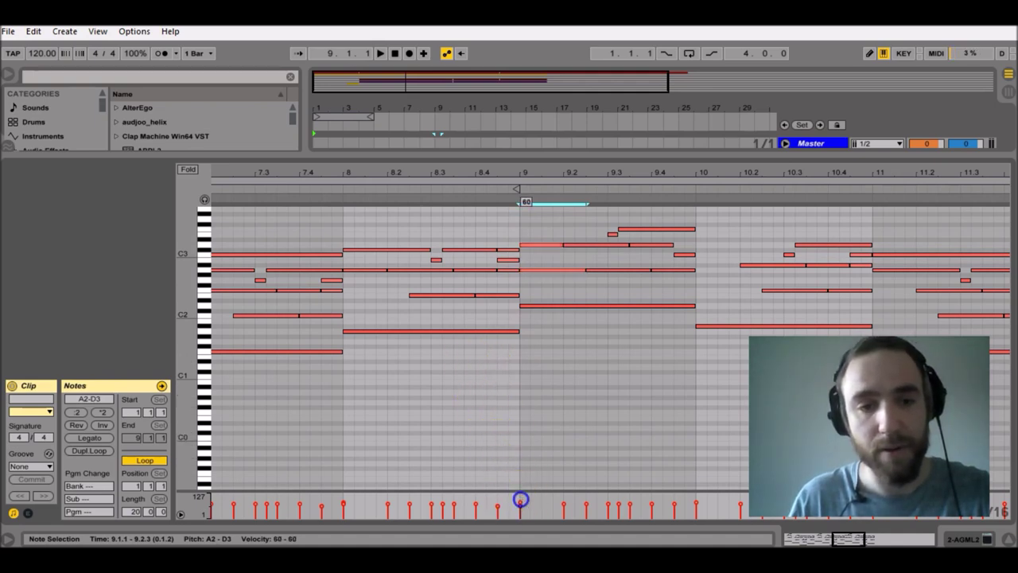
pyautogui.click(541, 368)
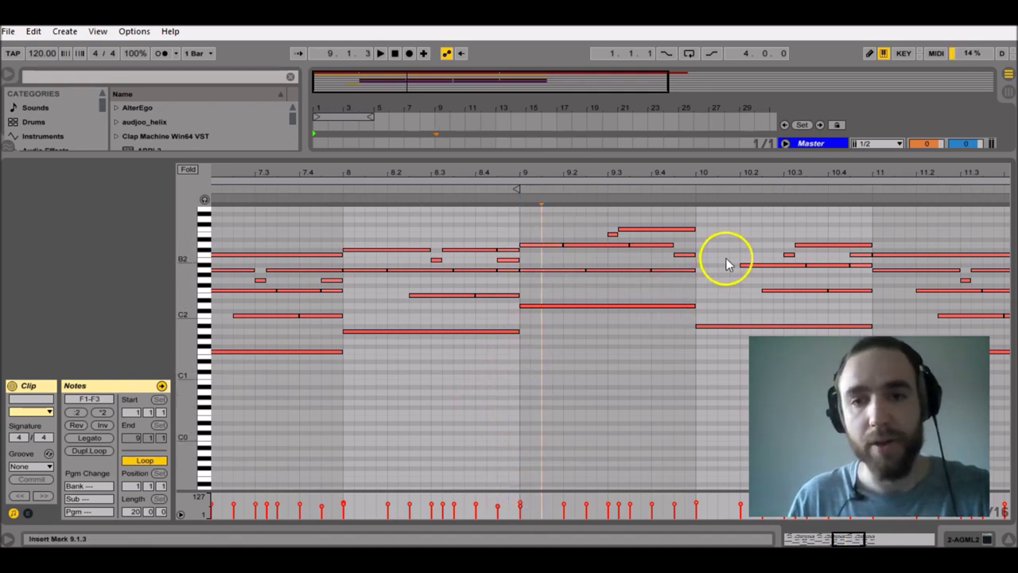
# Step: Draw F2 and A#2 transition notes at the start of bar 10
pyautogui.press('b')
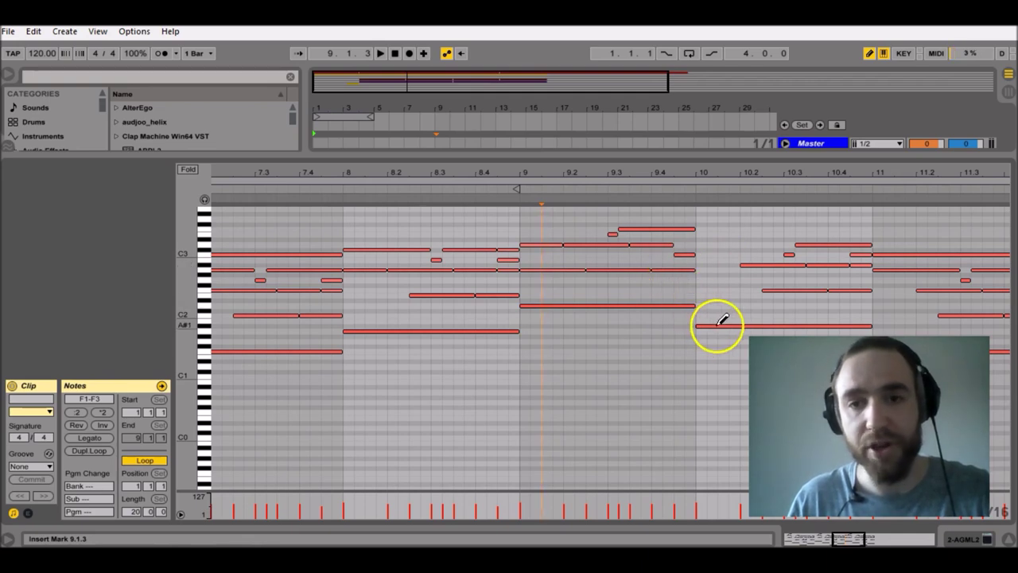
pyautogui.click(700, 288)
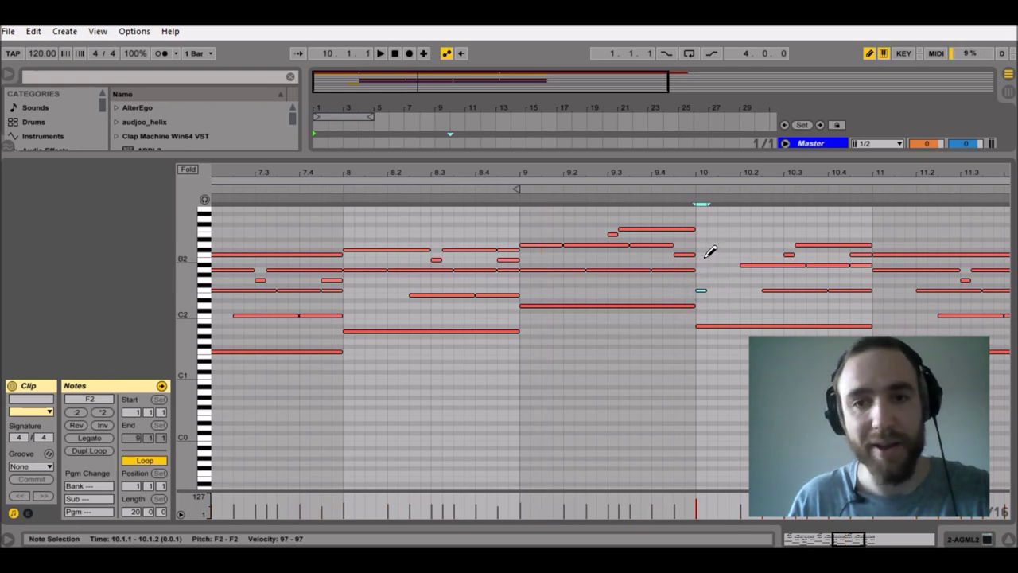
pyautogui.click(700, 265)
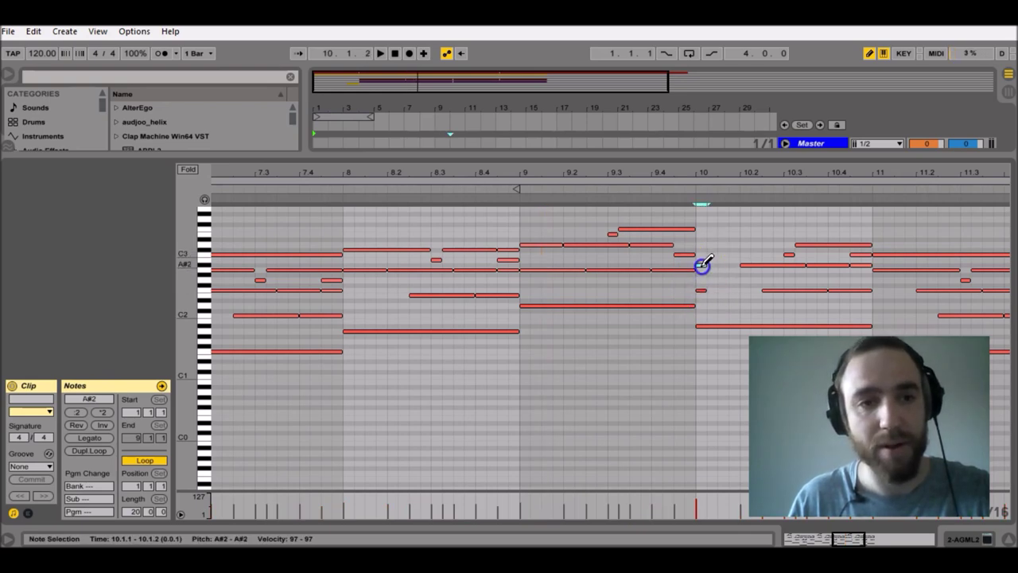
pyautogui.click(705, 288)
pyautogui.press('b')
# Step: Stretch the bar-10 F2 and A#2 notes to 10.2.3, set velocity 60, and zoom out
pyautogui.moveTo(705, 292); pyautogui.dragTo(762, 286)
pyautogui.moveTo(726, 254); pyautogui.dragTo(725, 305)
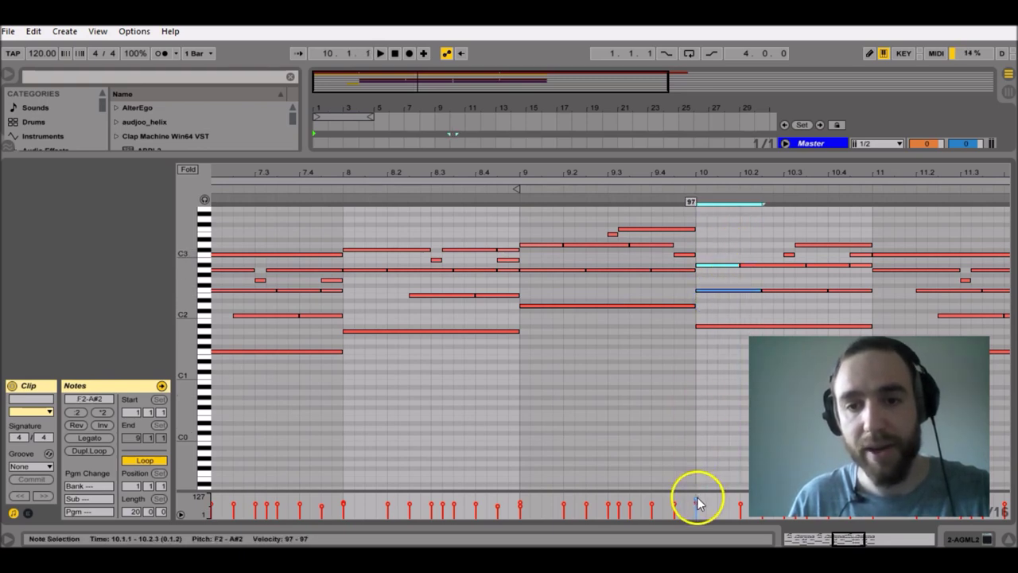
pyautogui.moveTo(698, 495); pyautogui.dragTo(697, 499)
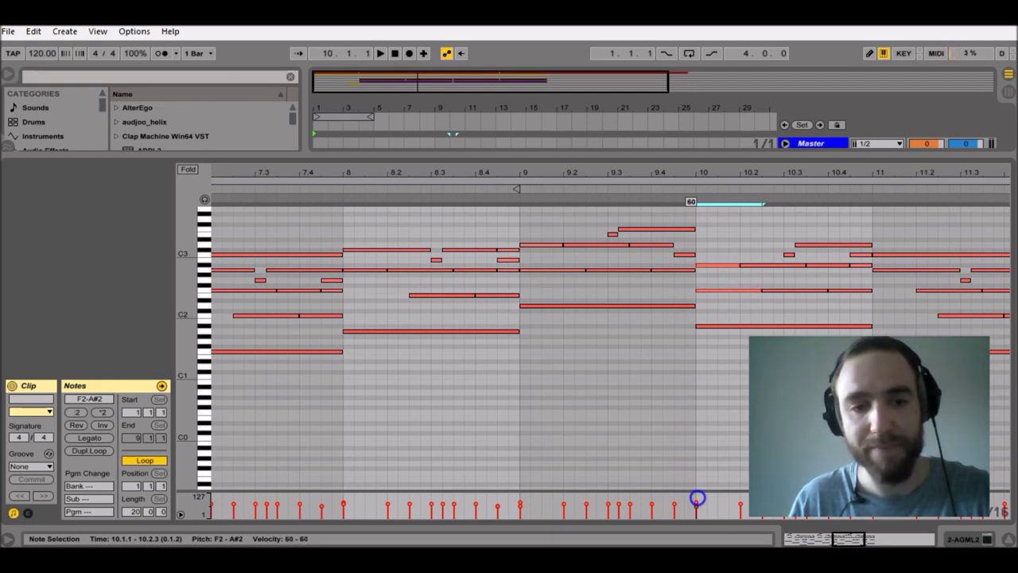
pyautogui.click(677, 357)
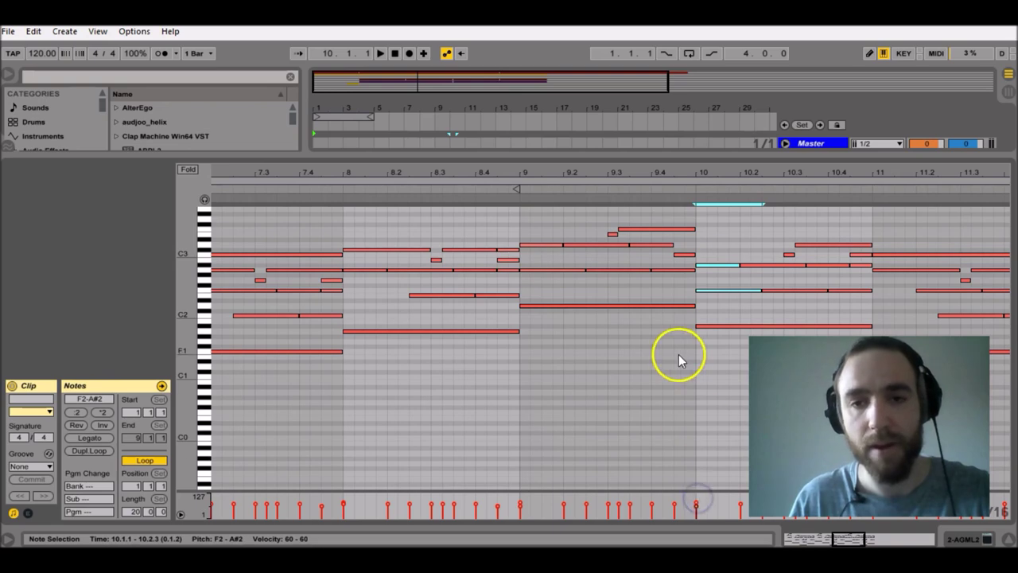
pyautogui.click(848, 540)
pyautogui.moveTo(848, 540); pyautogui.dragTo(795, 382)
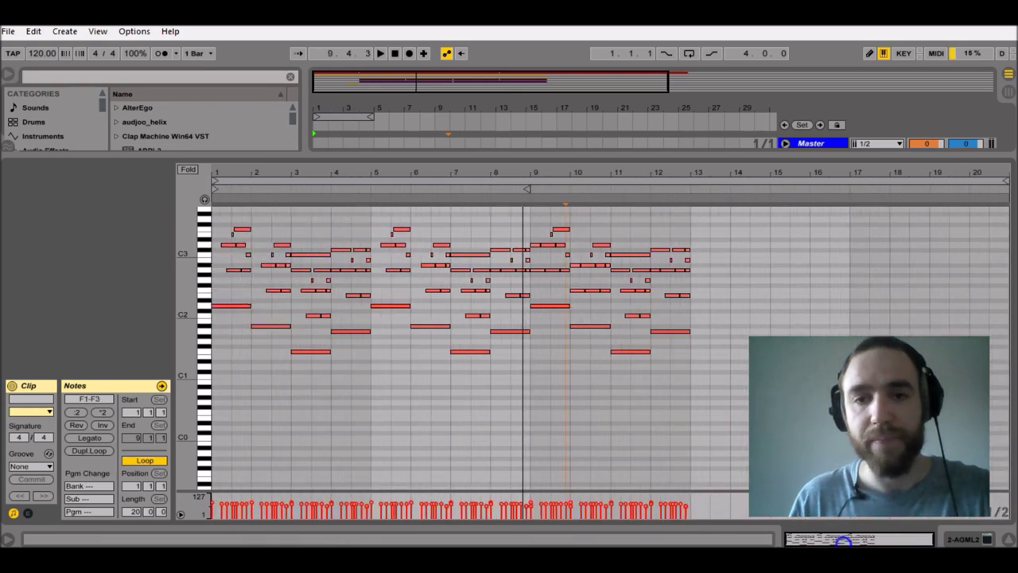
# Step: Duplicate the bars 9–13 notes twice with Ctrl+D to fill bars 13–21
pyautogui.moveTo(691, 212); pyautogui.dragTo(538, 368)
pyautogui.hotkey('ctrl', 'd')
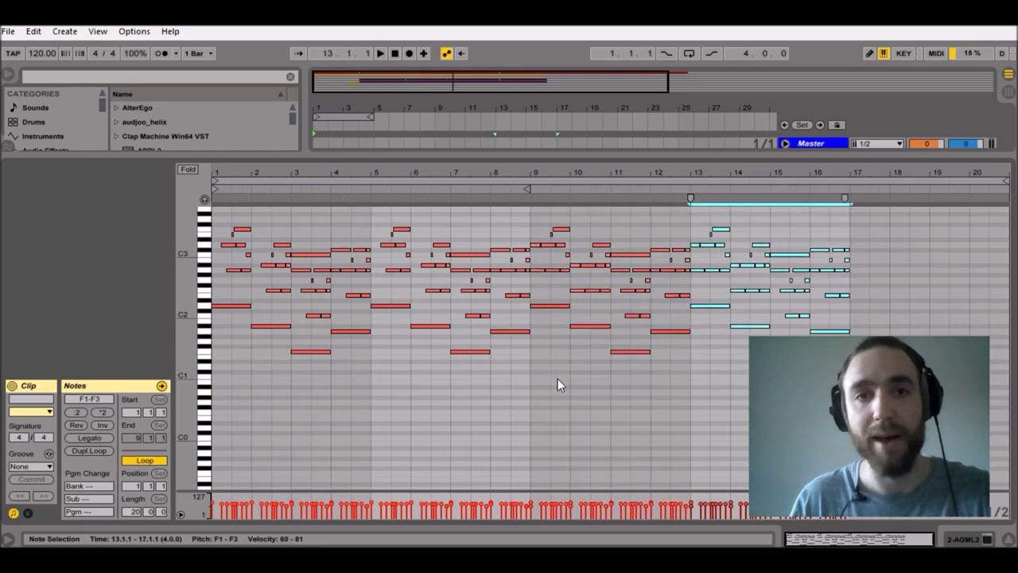
pyautogui.hotkey('ctrl', 'd')
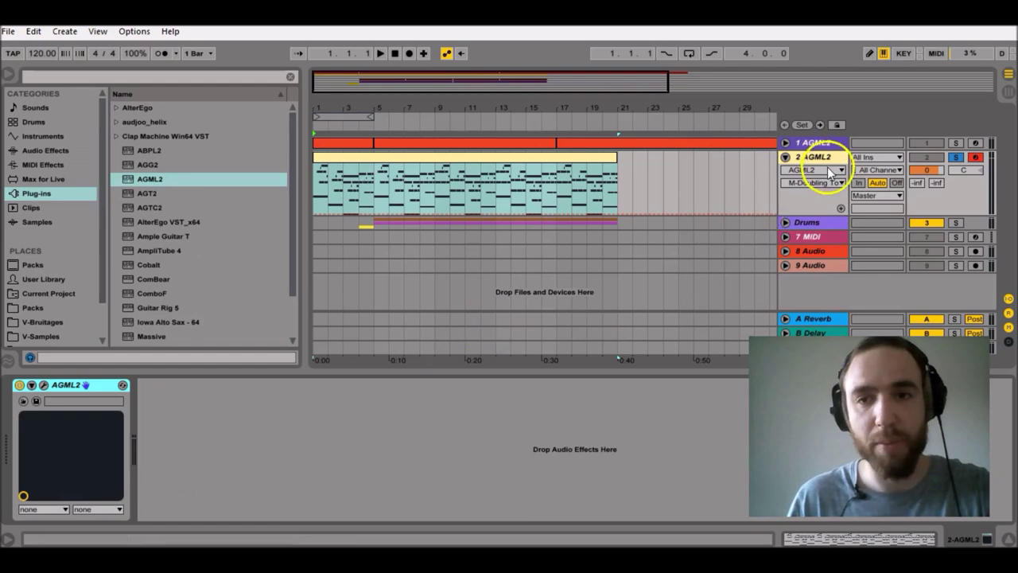
pyautogui.click(815, 158)
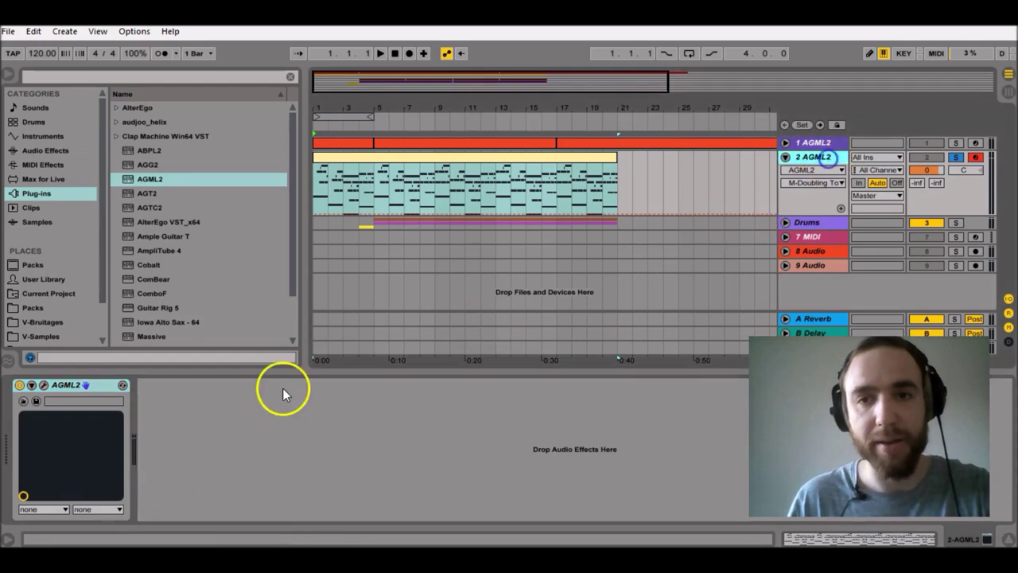
# Step: Open the Ample Guitar M II Lite plug-in window on the 2 AGML2 track
pyautogui.click(43, 385)
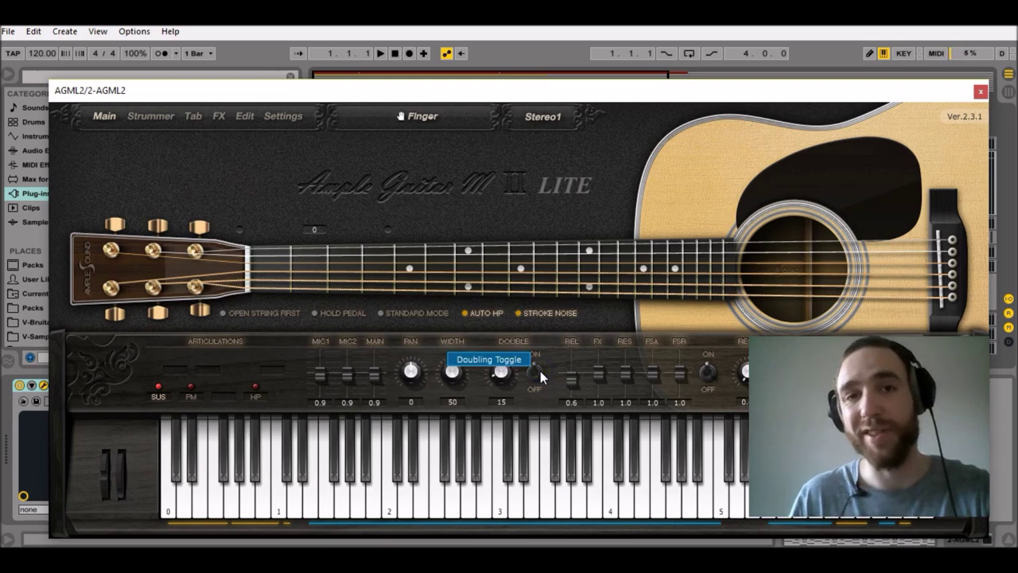
pyautogui.click(217, 185)
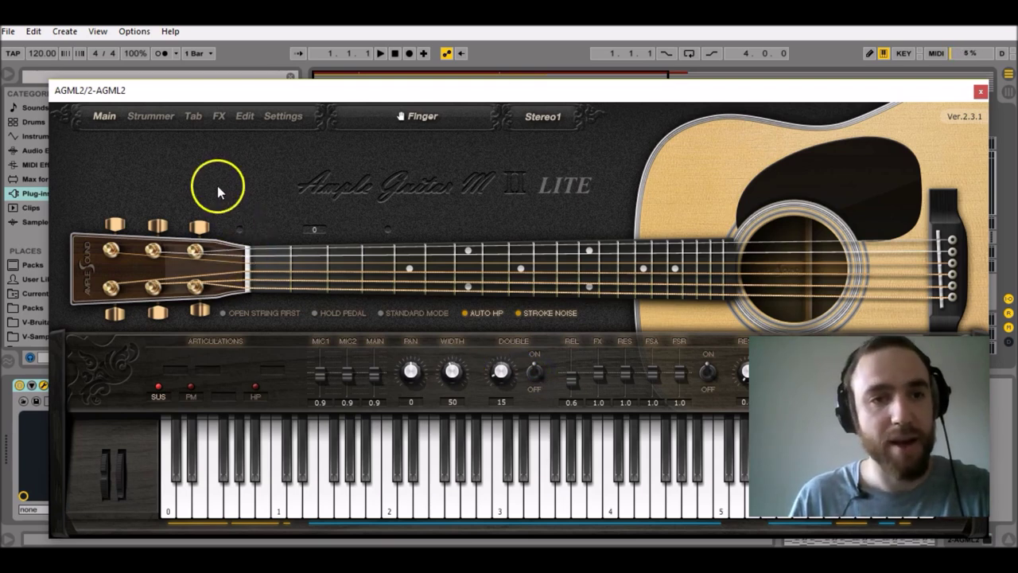
pyautogui.click(221, 119)
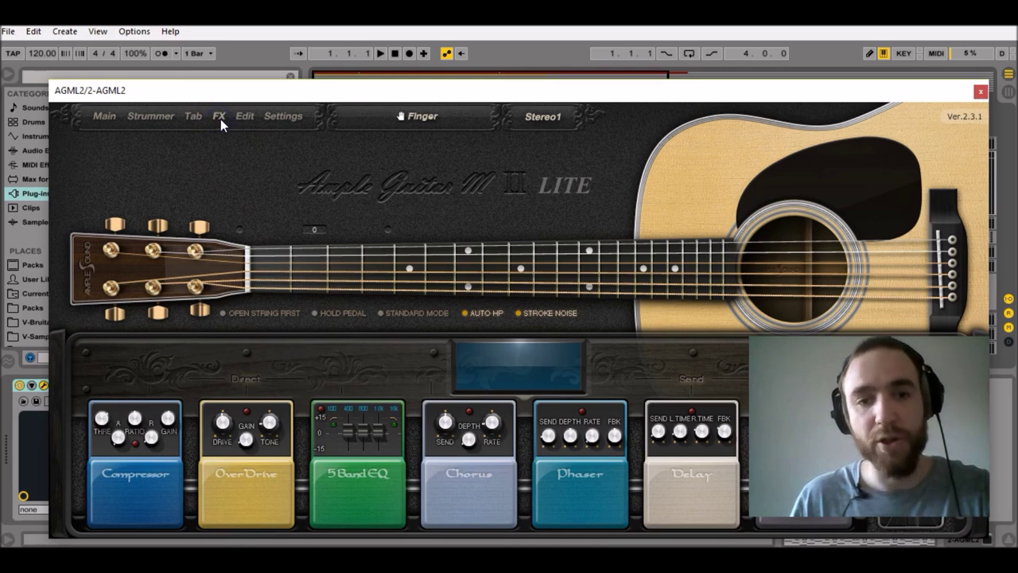
# Step: Enable the 5BandEQ pedal, boost Band 2 to about 13.2 dB and cut Band 3 to -6.6 dB
pyautogui.click(354, 503)
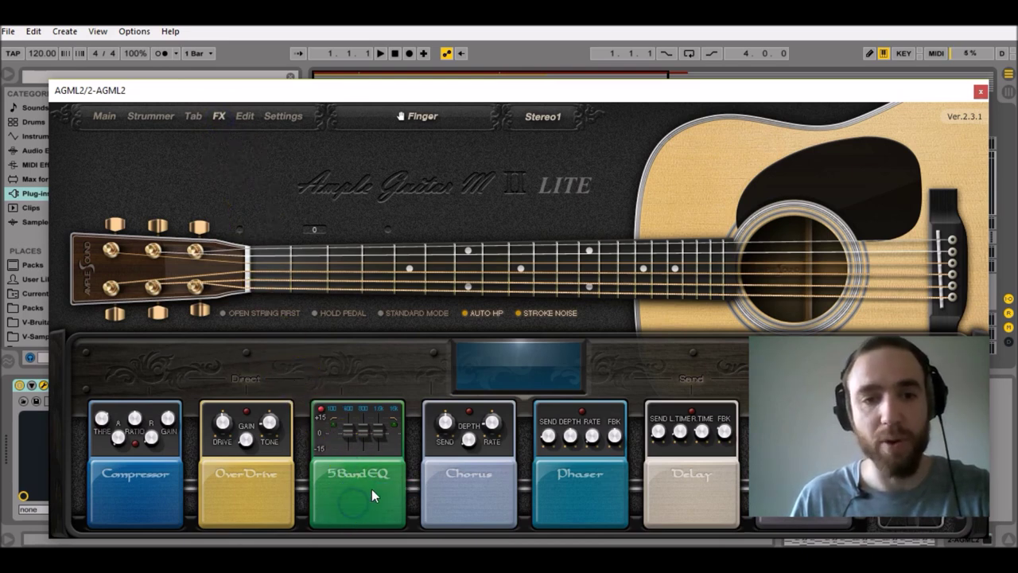
pyautogui.click(349, 431)
pyautogui.moveTo(347, 430); pyautogui.dragTo(348, 435)
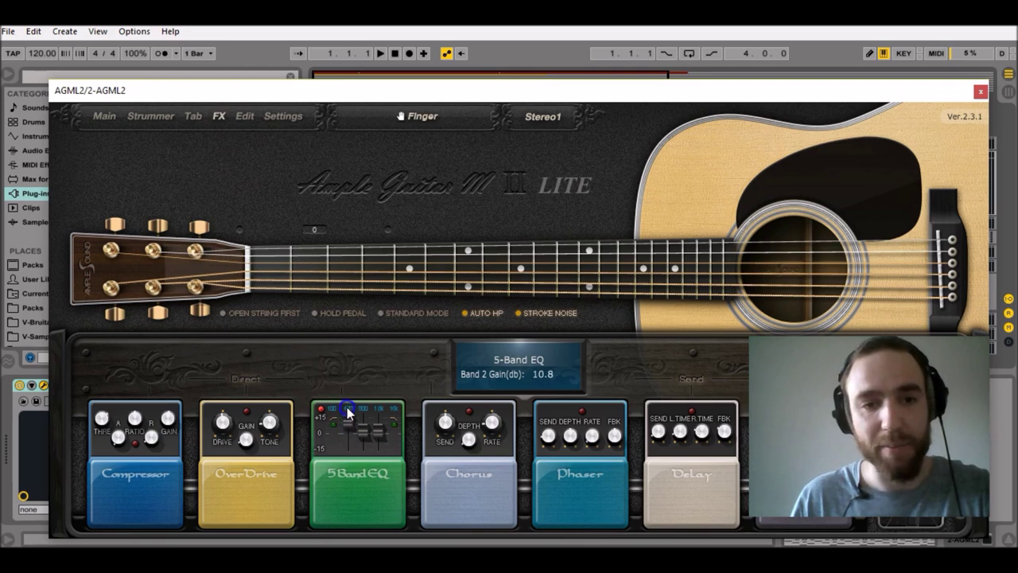
pyautogui.moveTo(348, 407); pyautogui.dragTo(351, 395)
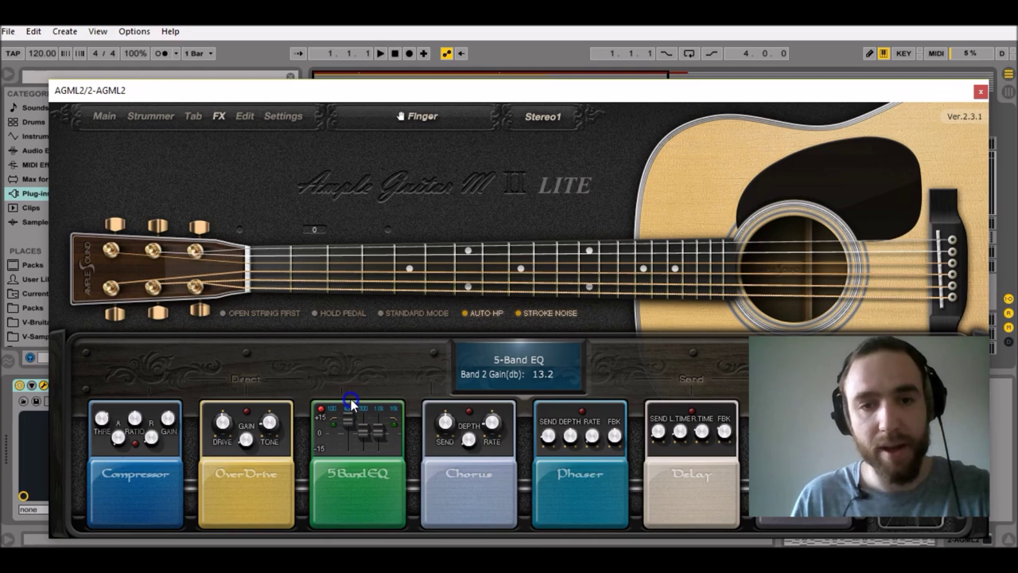
pyautogui.click(364, 430)
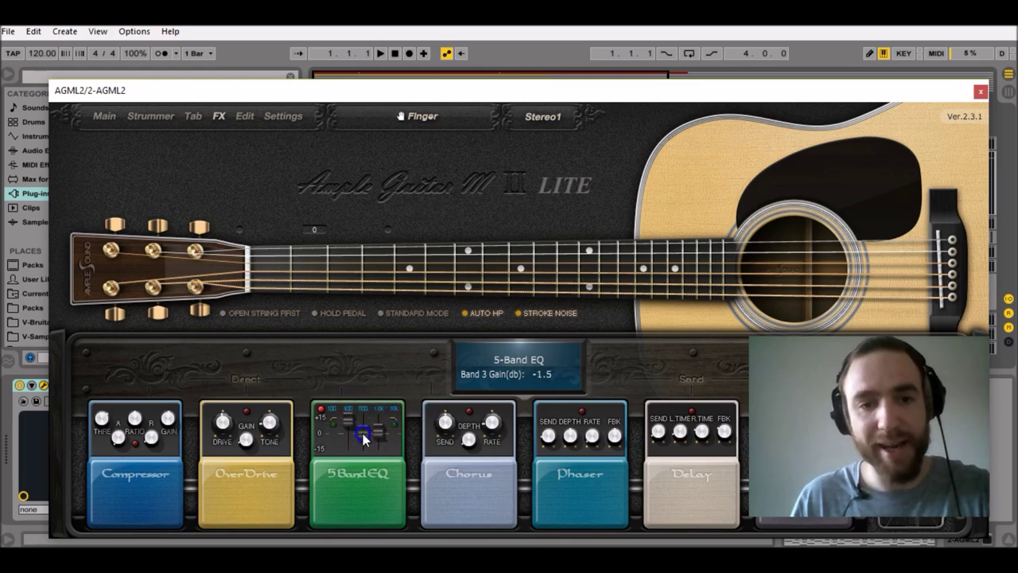
pyautogui.moveTo(362, 434); pyautogui.dragTo(363, 447)
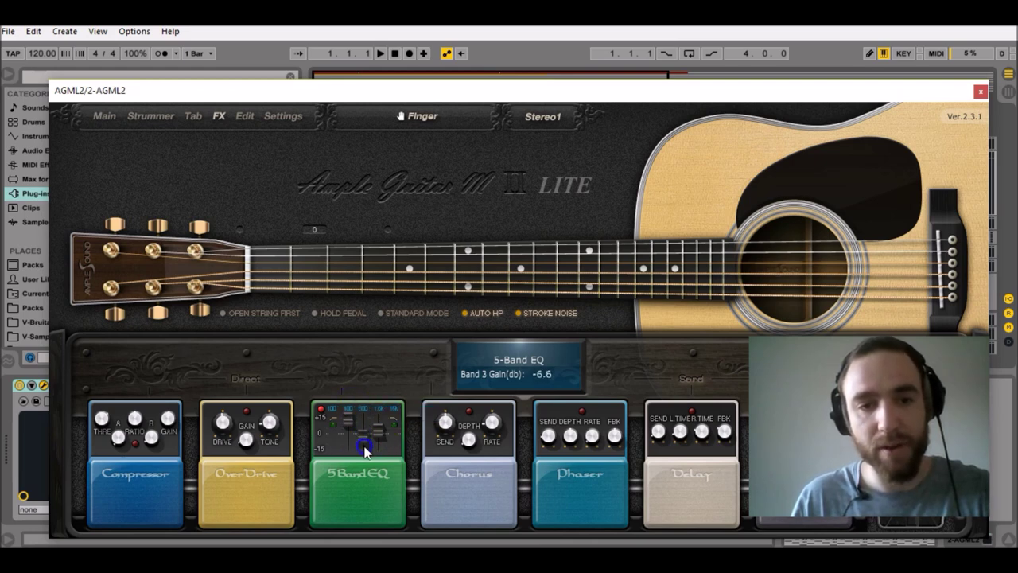